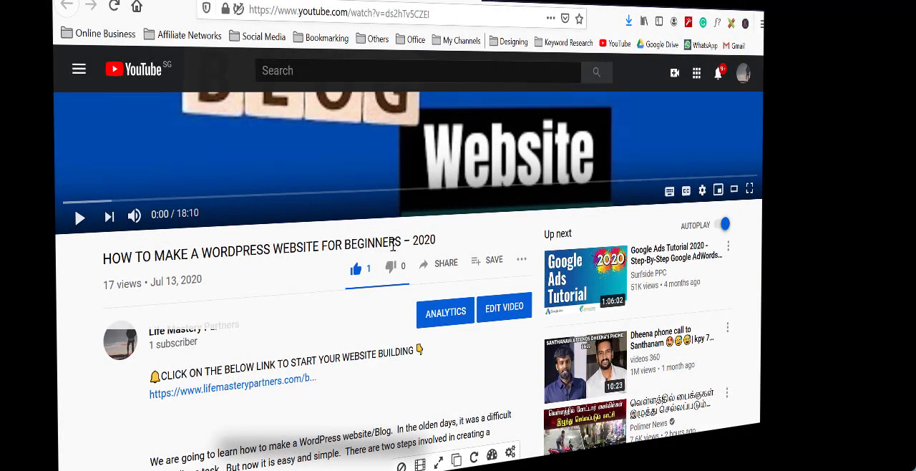
Open the Bluehost site from the website-building link in the video description and select the Basic hosting plan
click(237, 391)
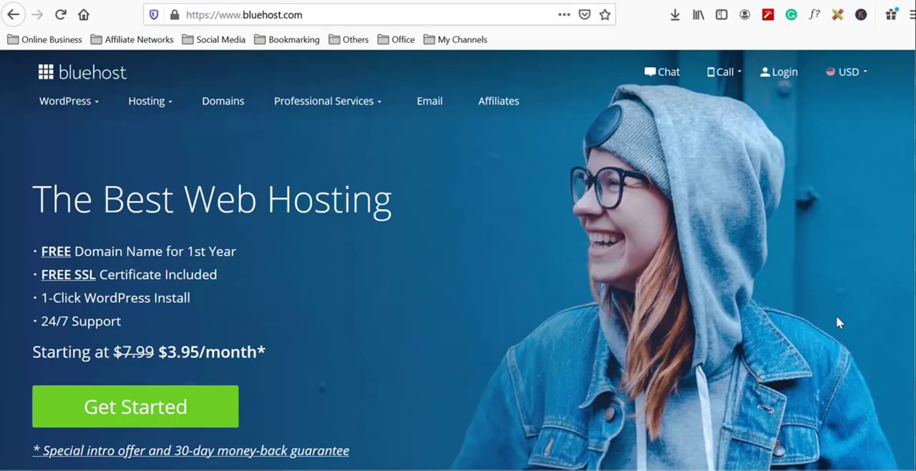
click(171, 410)
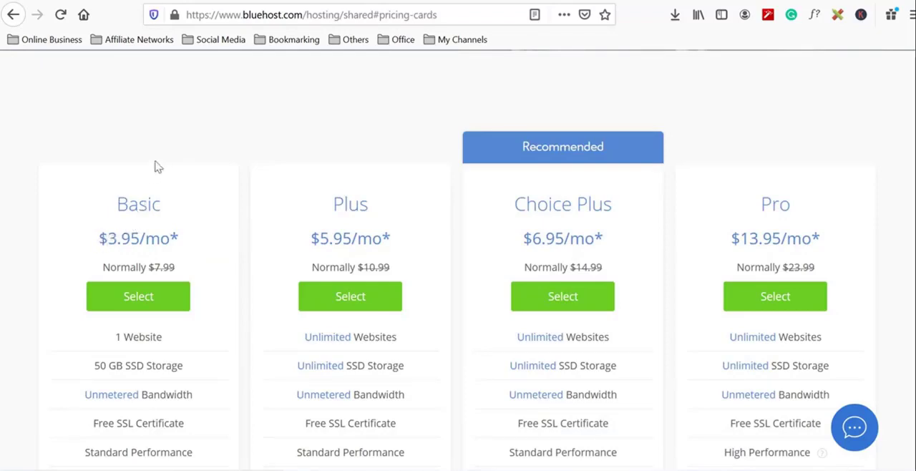
scroll(159, 167, down, 4)
scroll(128, 207, up, 2)
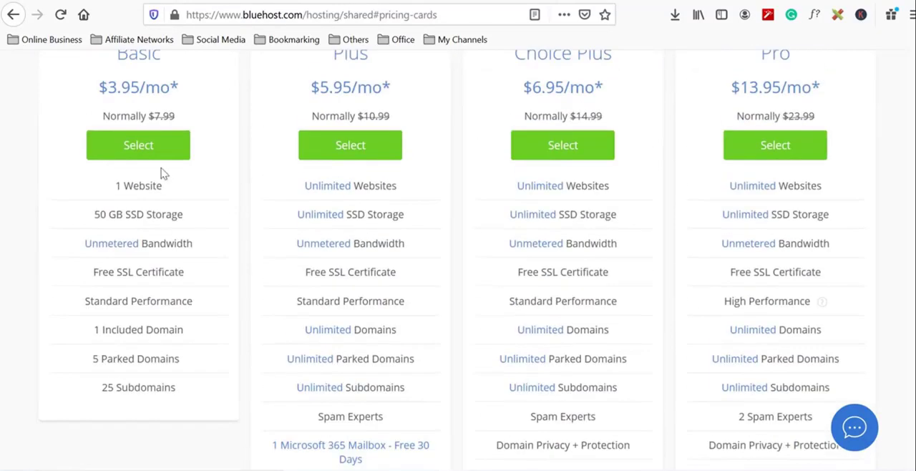
click(147, 149)
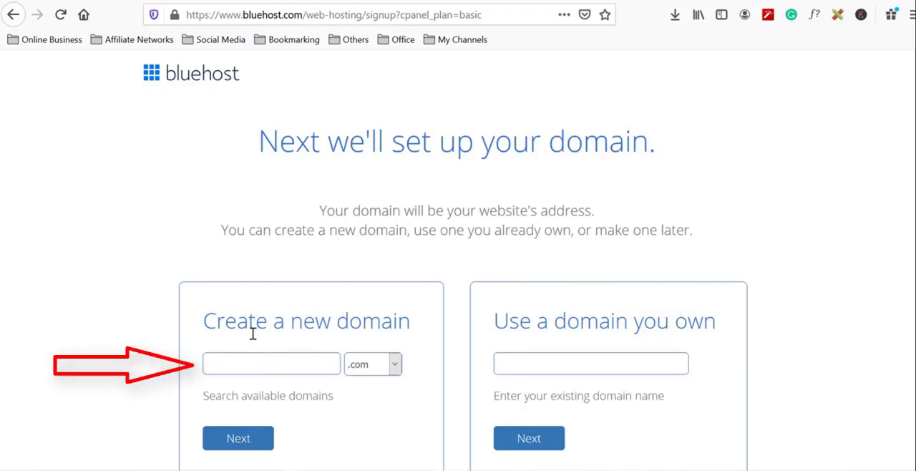
Check healthmastery and projecthealthmastery as new .com domains, and proceed with projecthealthmasterypartners.com
scroll(862, 433, down, 2)
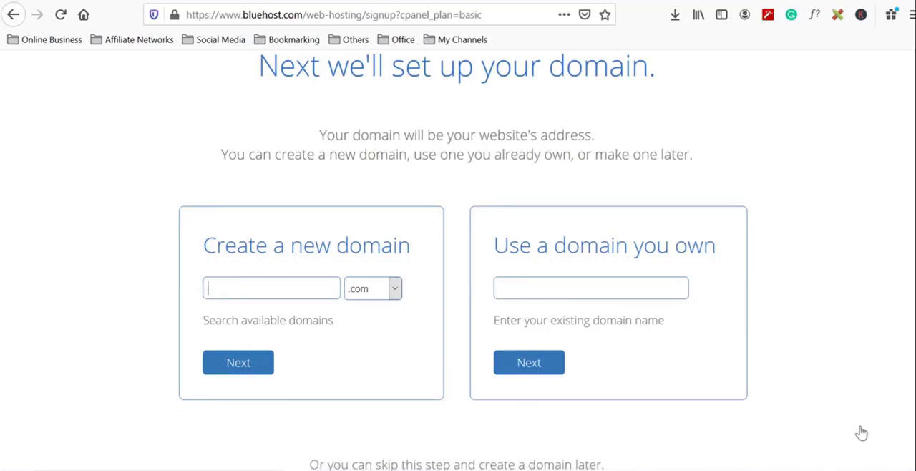
text(healthmastery)
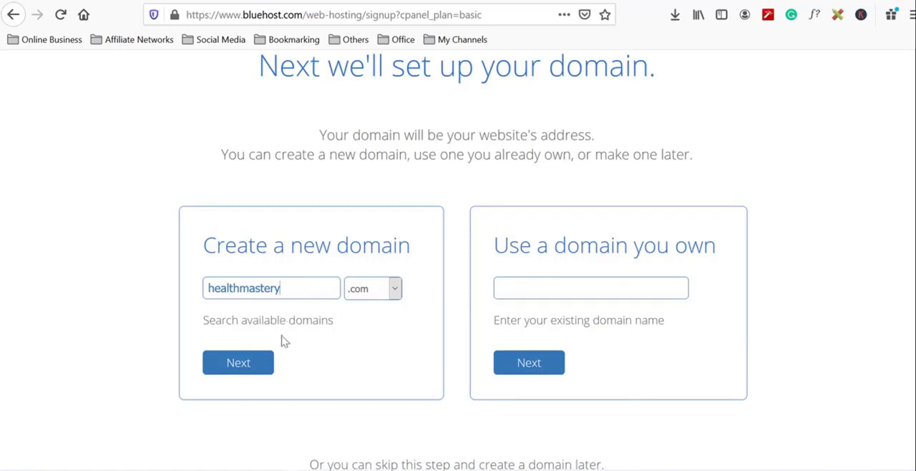
click(253, 366)
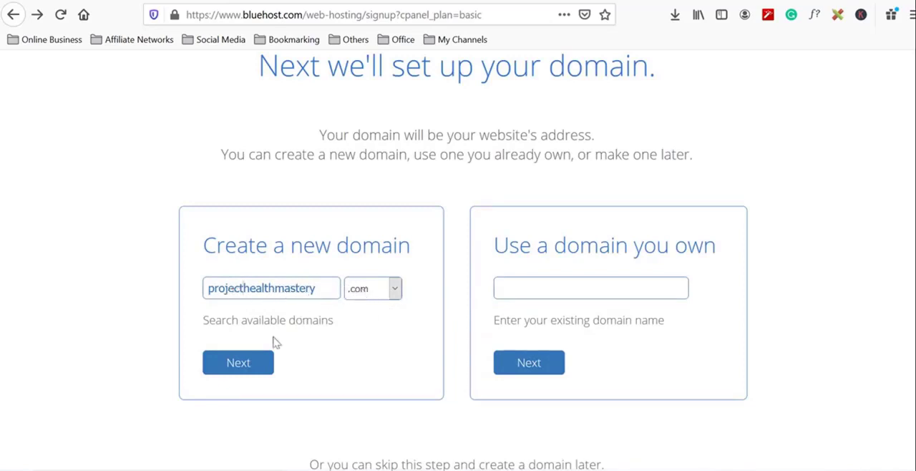
click(259, 362)
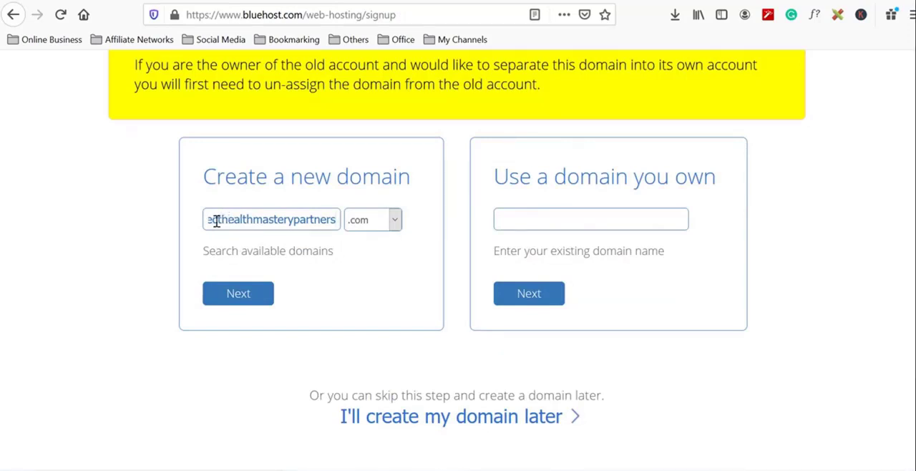
click(249, 303)
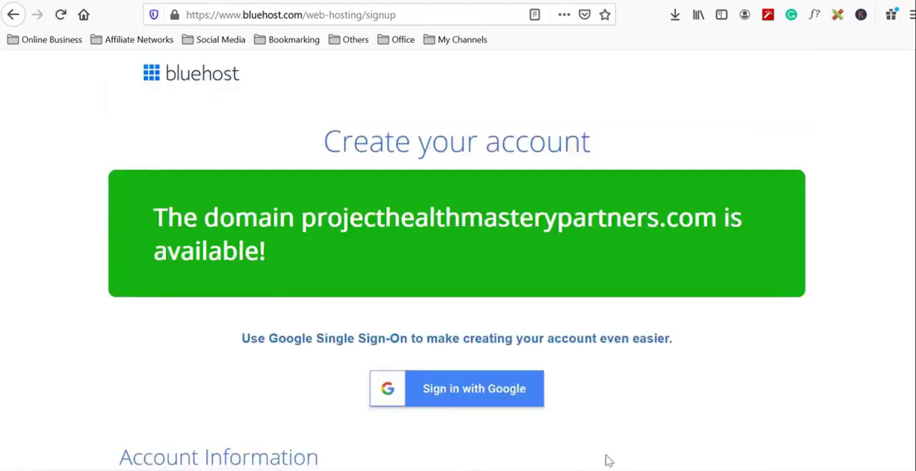
Set the account plan in the package information to Basic 36 Month Price - $3.95/mo
scroll(605, 458, down, 5)
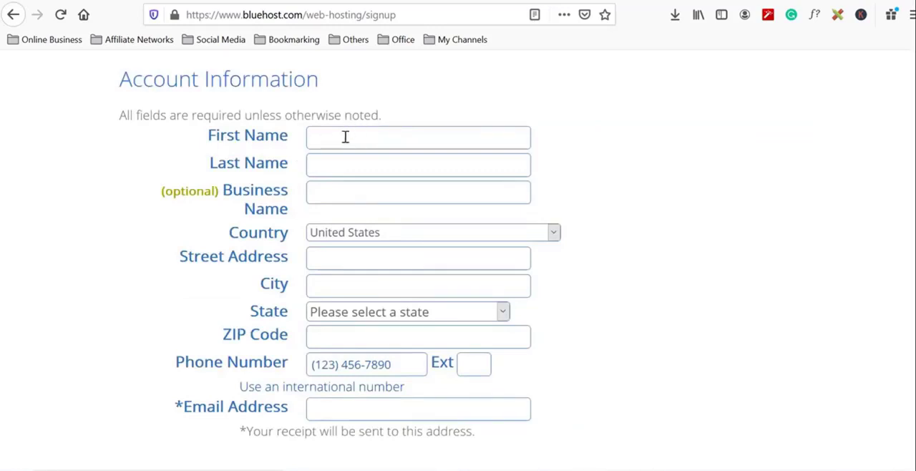
scroll(377, 155, down, 5)
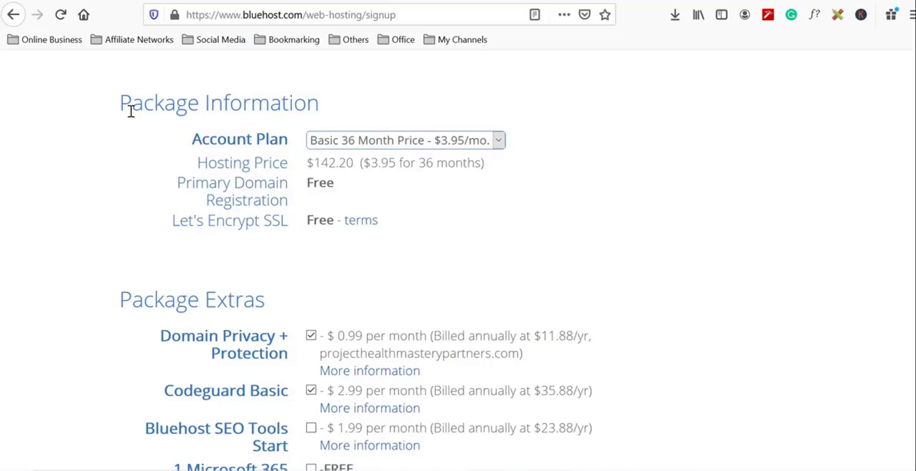
key(alt+Down)
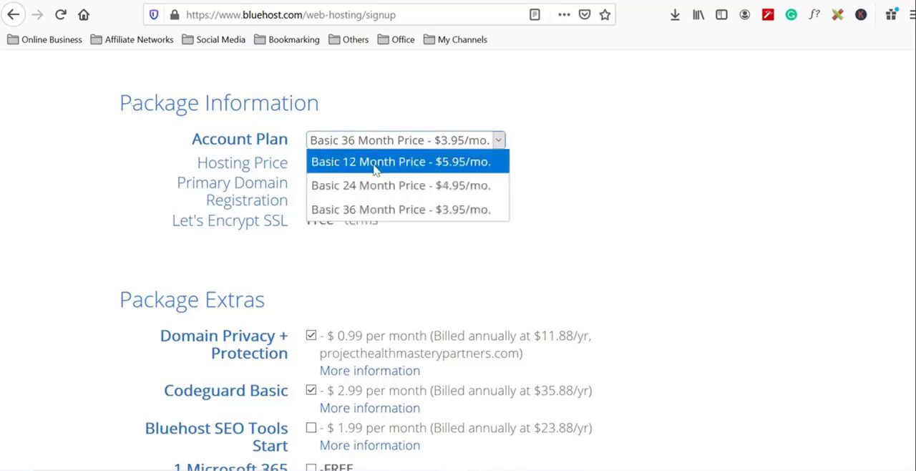
click(406, 210)
Remove Domain Privacy + Protection, Codeguard Basic and SiteLock Security - Essential from the package extras
scroll(408, 211, down, 3)
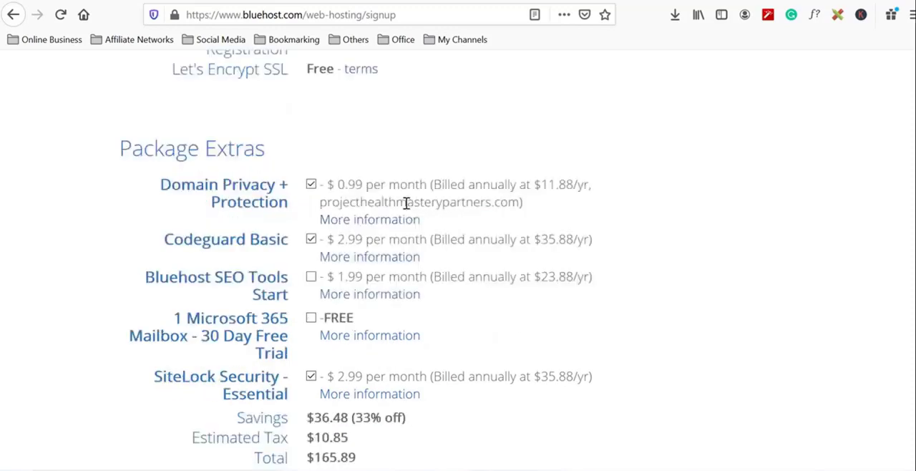
click(310, 186)
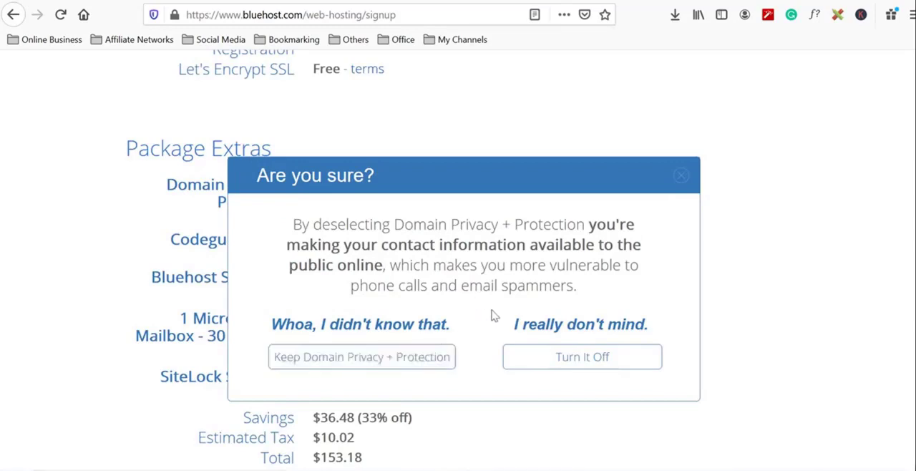
click(544, 360)
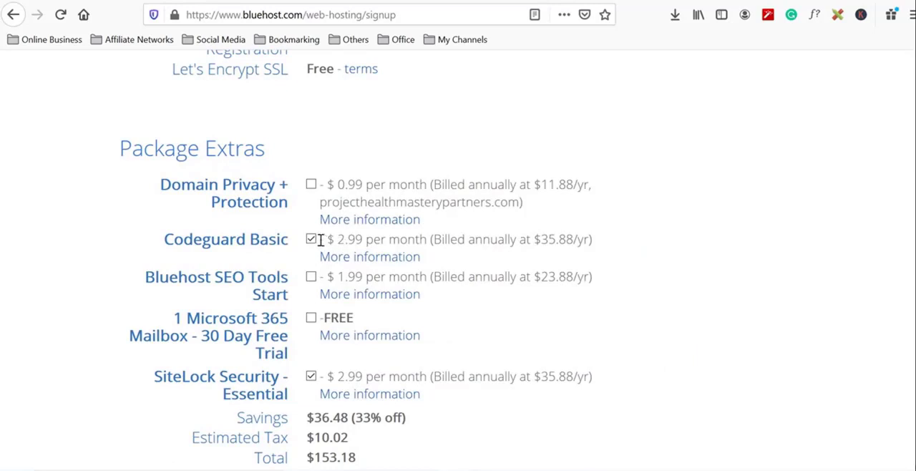
click(311, 240)
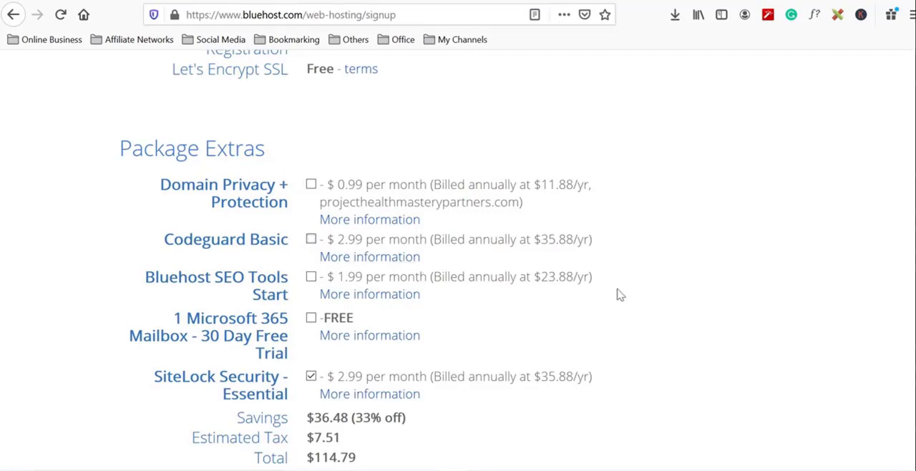
scroll(323, 223, down, 3)
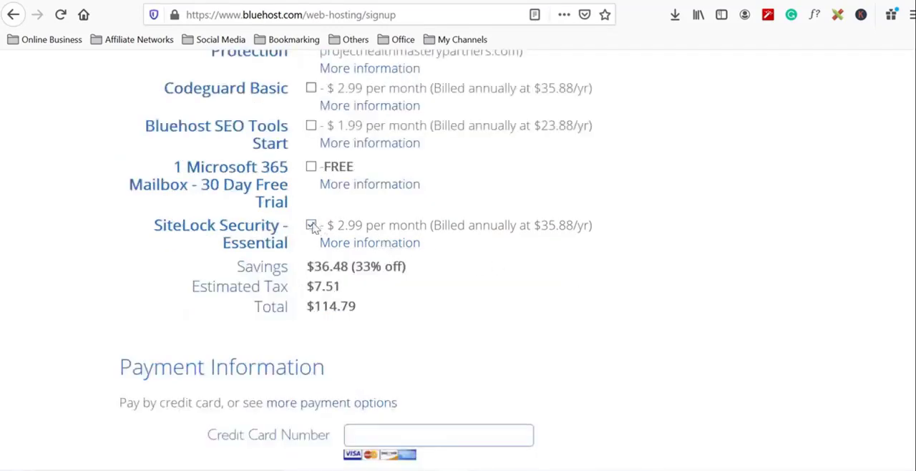
click(311, 225)
Agree to the Terms of Service and Cancellation Policy and submit the hosting order
scroll(683, 295, down, 3)
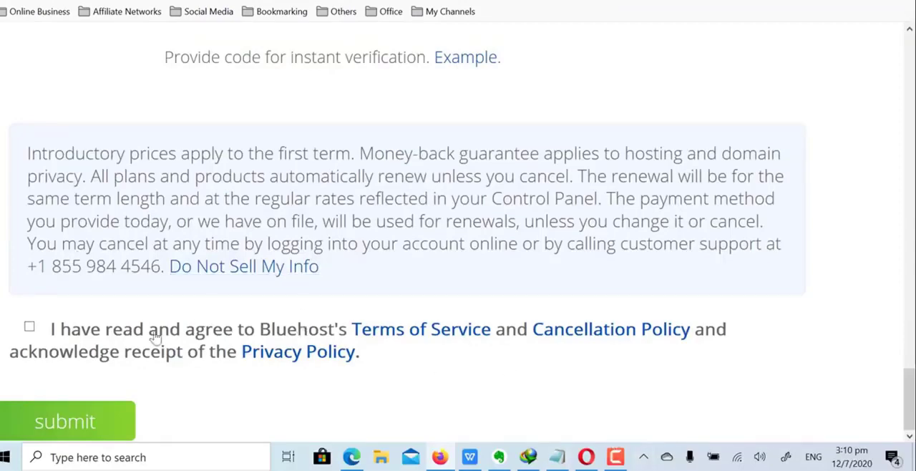
click(31, 328)
click(85, 421)
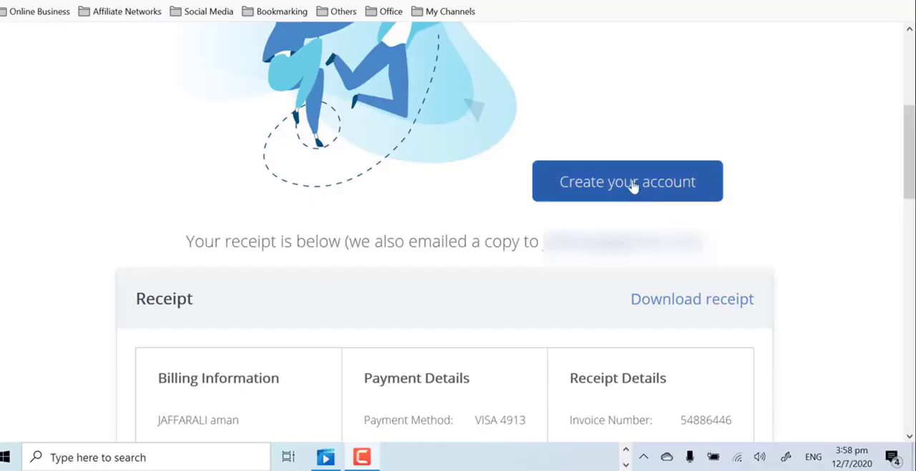
Create the hosting account for projecthealthmasterypartners.com by entering and retyping a new account password and accepting the privacy policy and terms
click(629, 184)
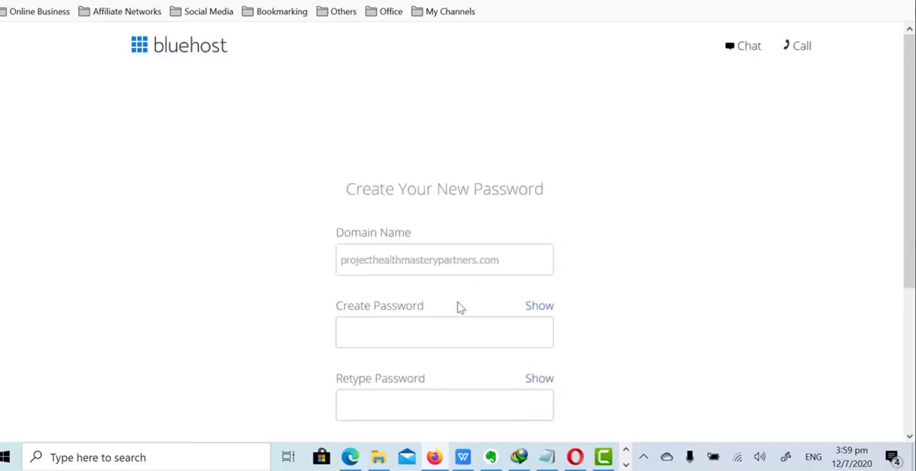
click(393, 325)
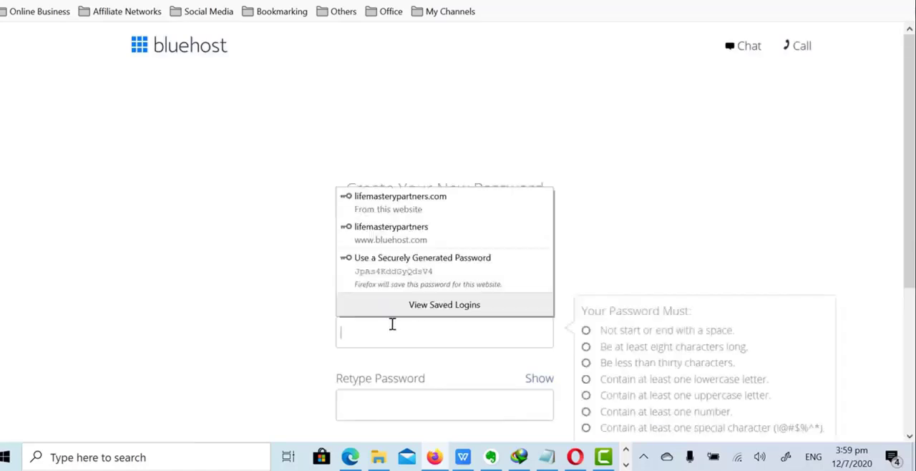
click(685, 195)
scroll(456, 193, down, 2)
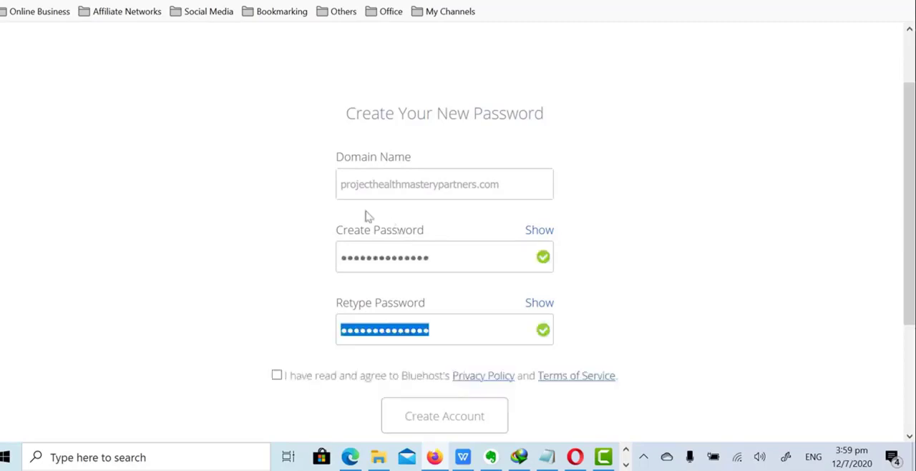
click(278, 375)
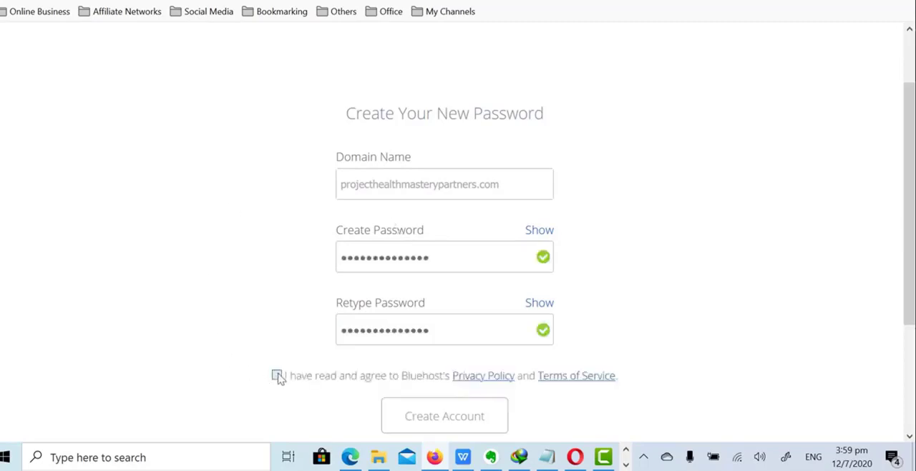
click(420, 422)
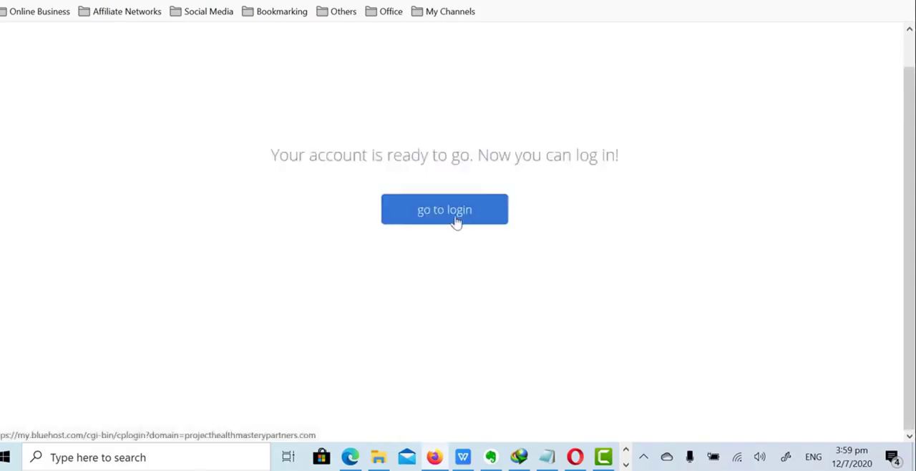
Log in to the new hosting account for projecthealthmasterypartners.com with the account password
click(455, 220)
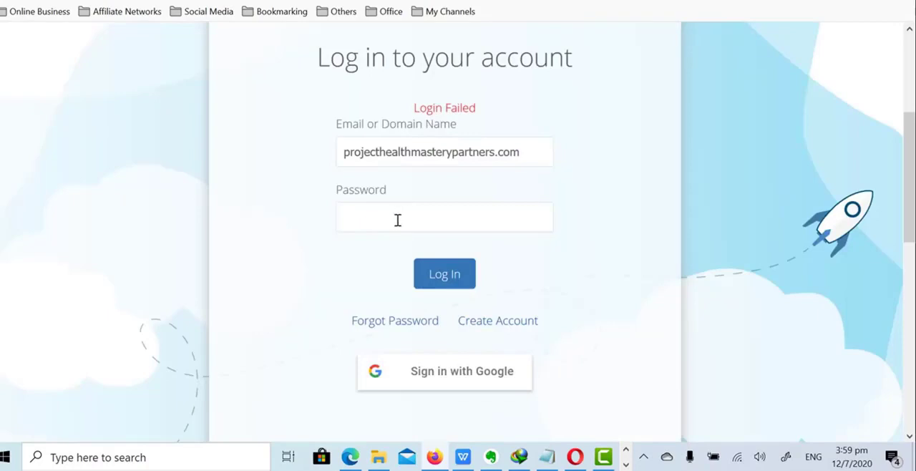
click(398, 220)
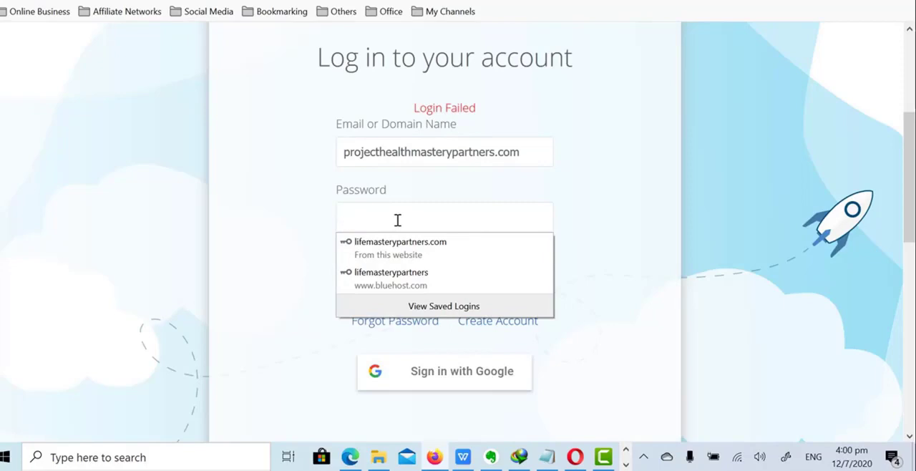
text(•••••••••••••)
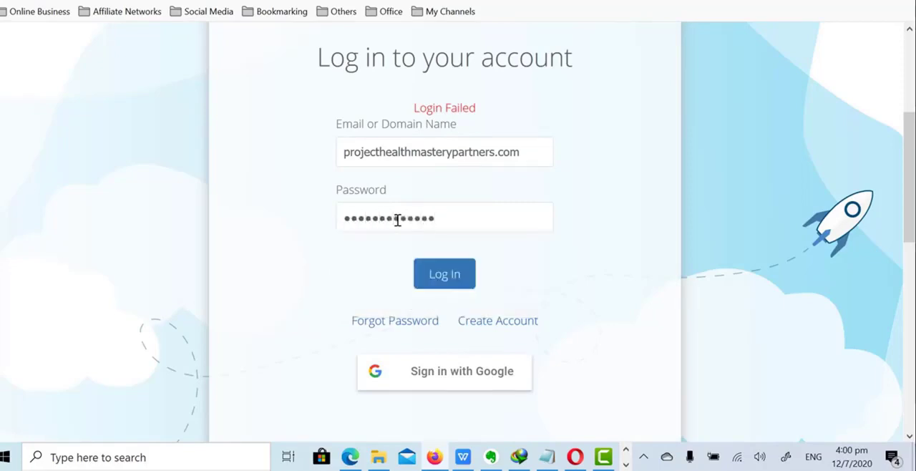
text(•)
key(Return)
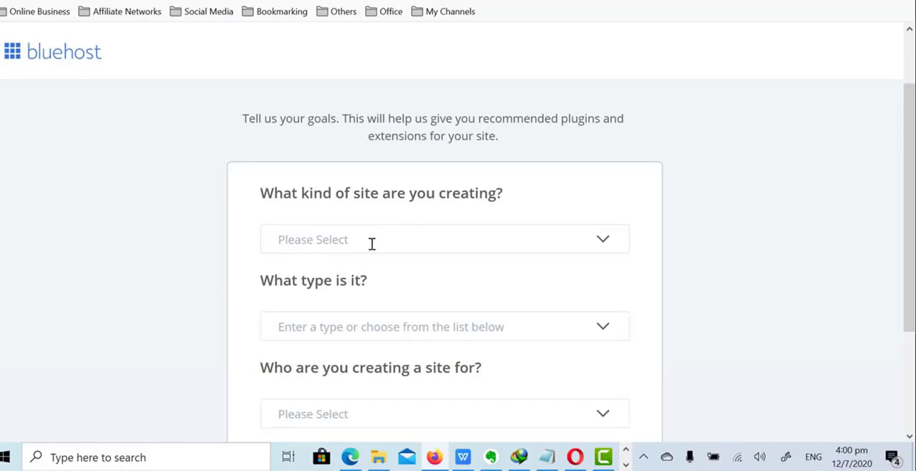
Set the kind of site being created to Blog and its type to Health
click(374, 241)
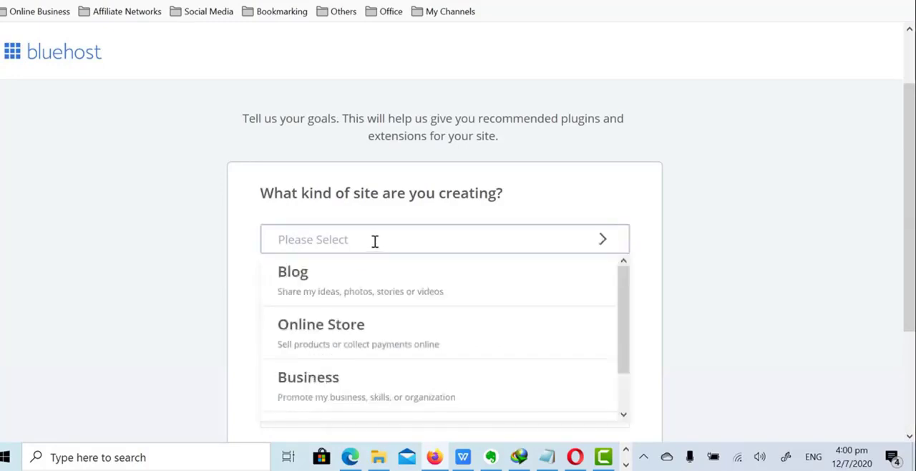
click(320, 292)
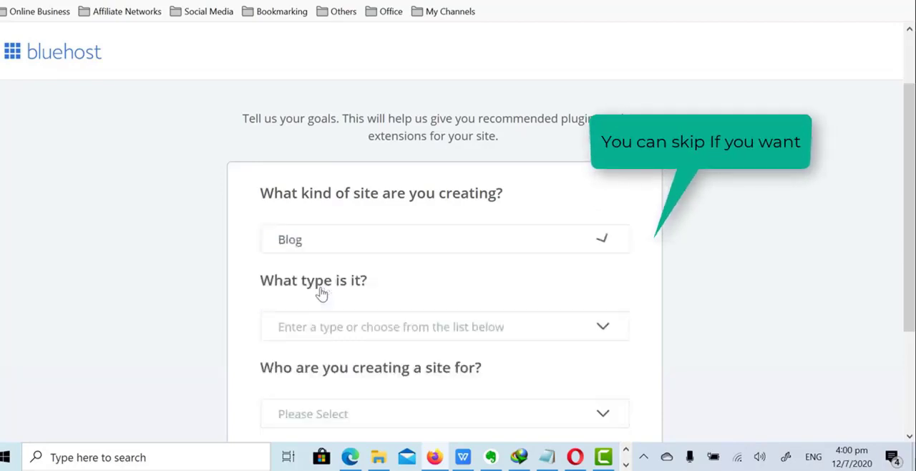
scroll(387, 241, down, 2)
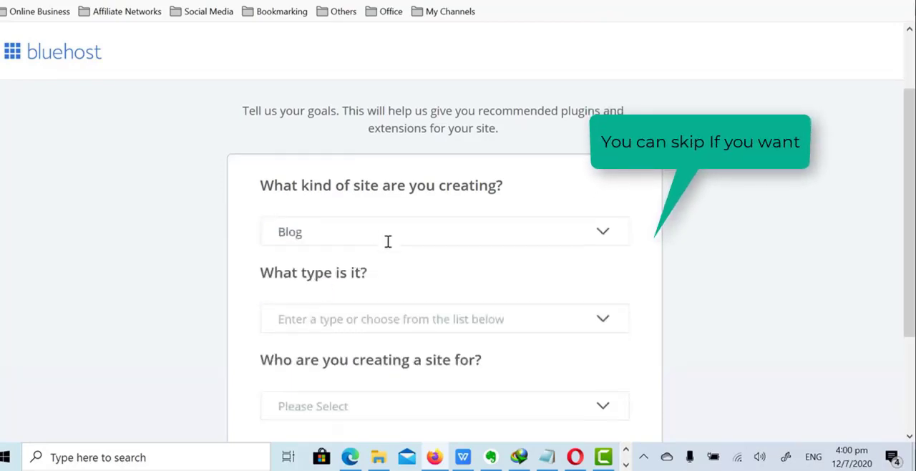
click(395, 174)
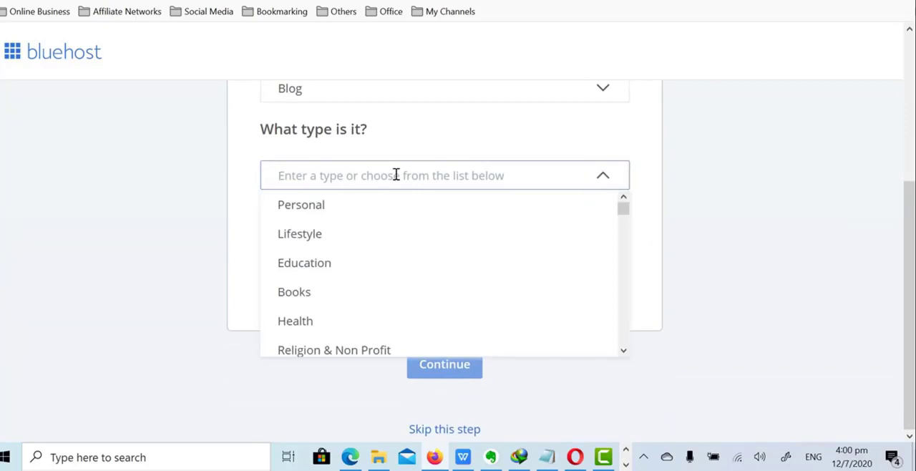
scroll(382, 264, down, 3)
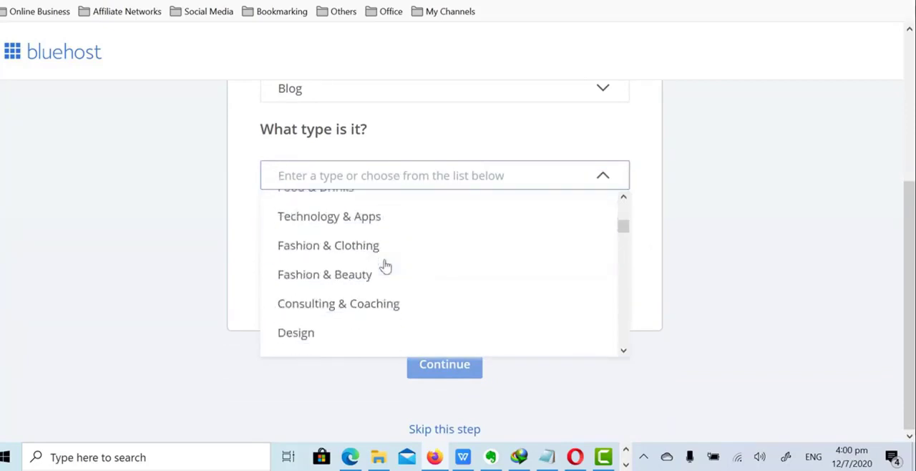
click(380, 180)
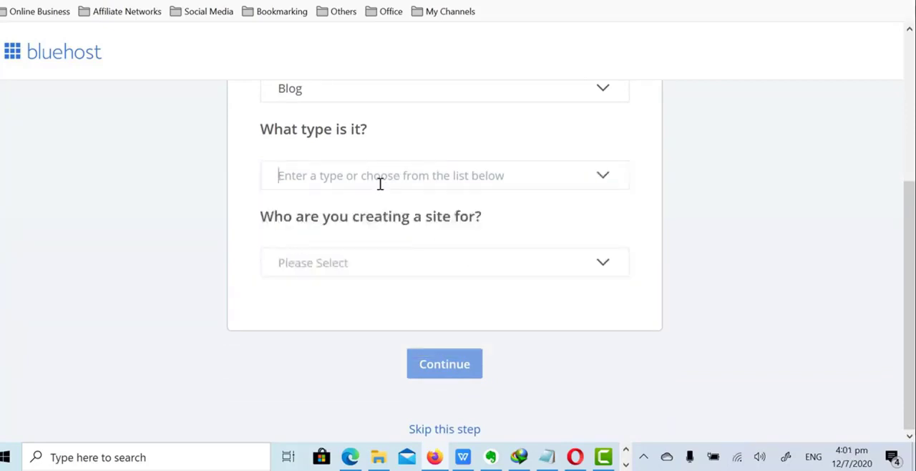
click(527, 175)
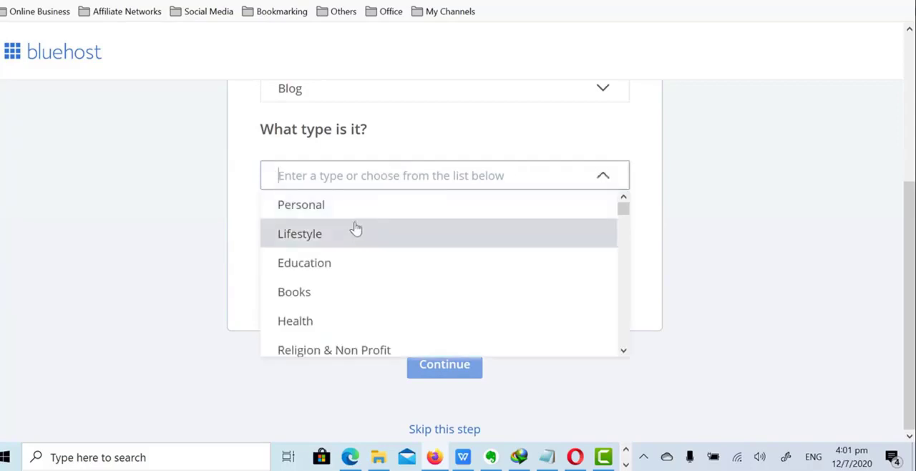
click(339, 331)
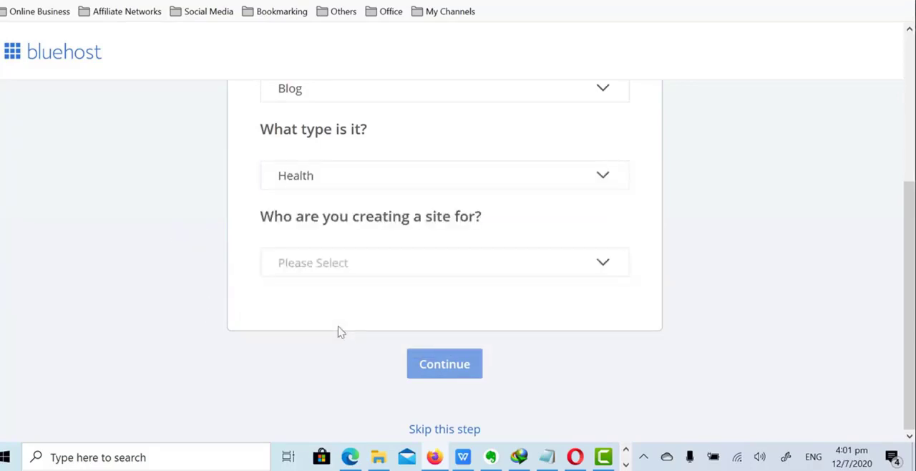
Specify that the site is being created for Myself and submit the site goals
click(419, 259)
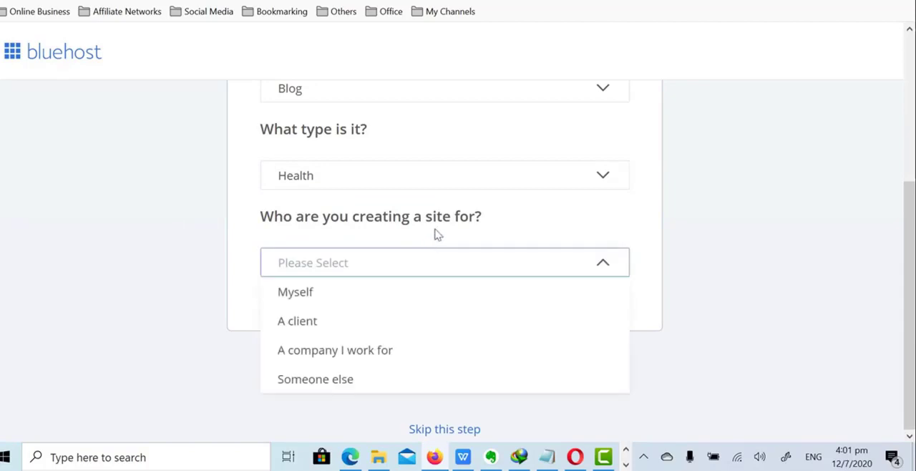
click(319, 294)
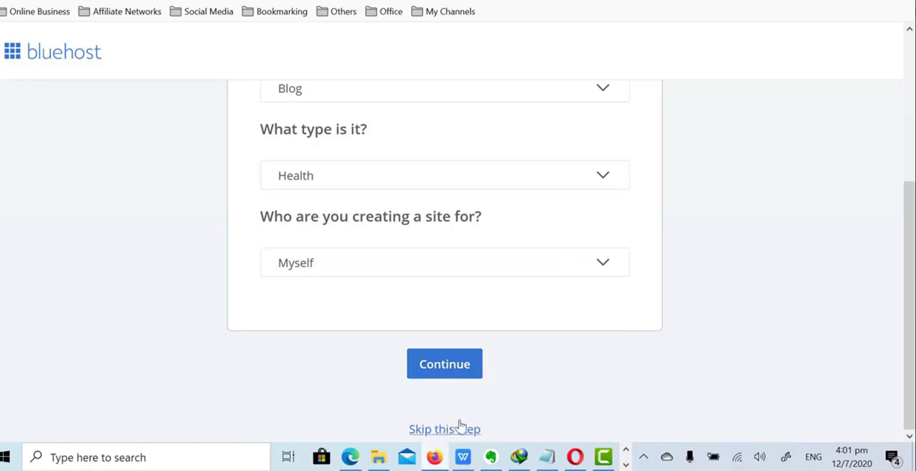
click(460, 366)
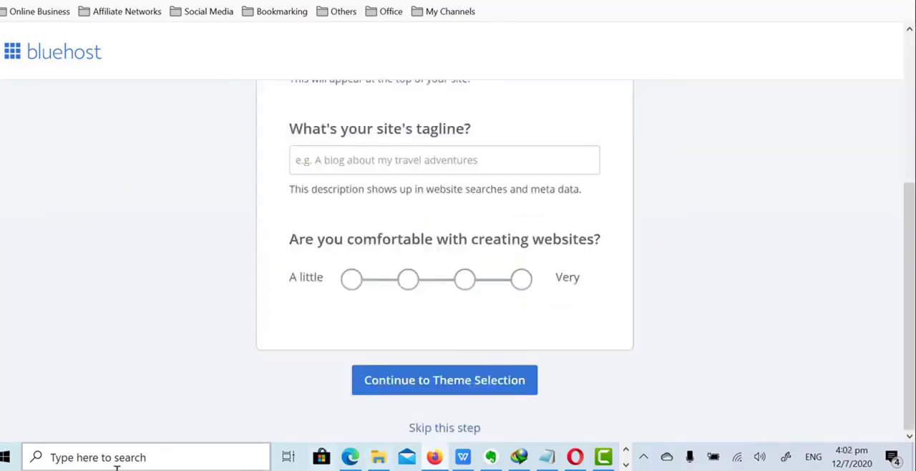
Skip the site name and tagline questions, and skip picking a theme
click(440, 428)
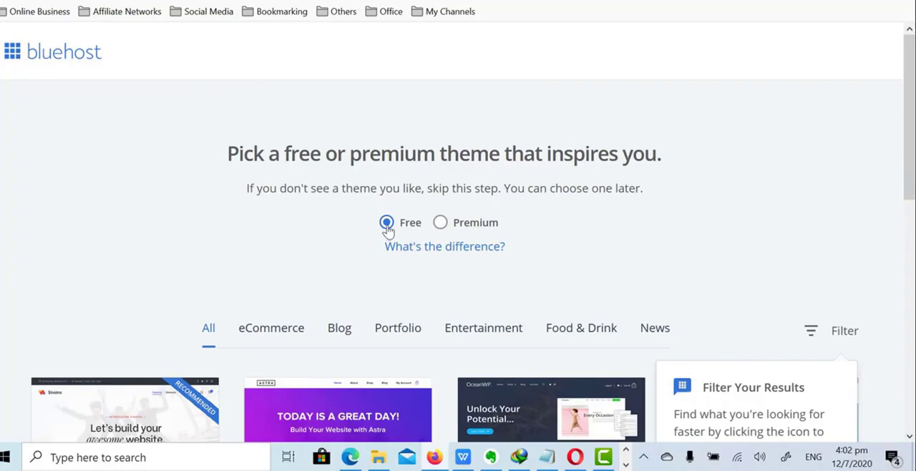
scroll(386, 227, down, 6)
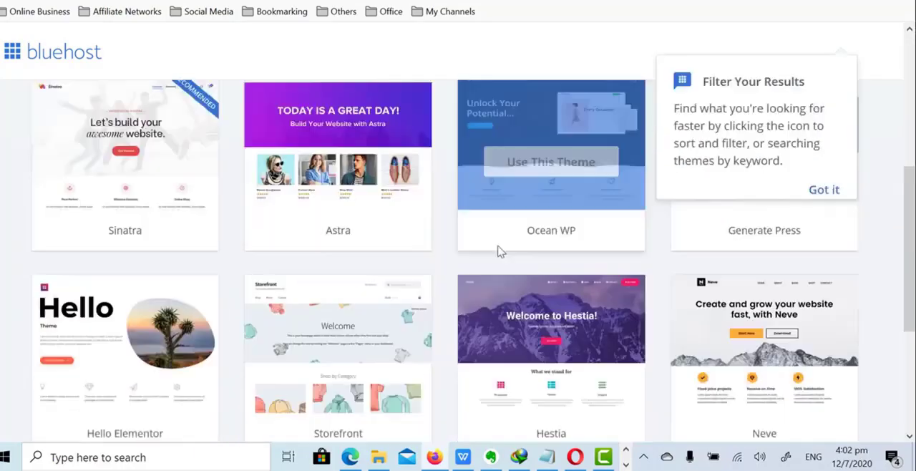
scroll(481, 300, down, 2)
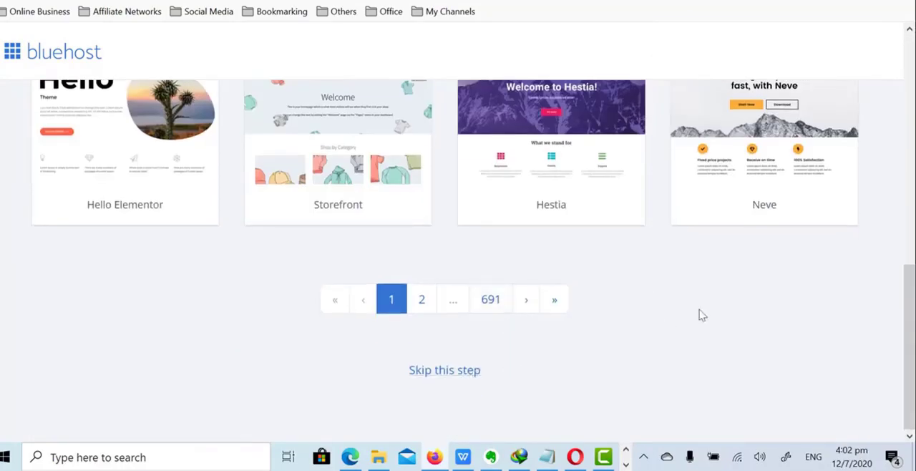
click(450, 370)
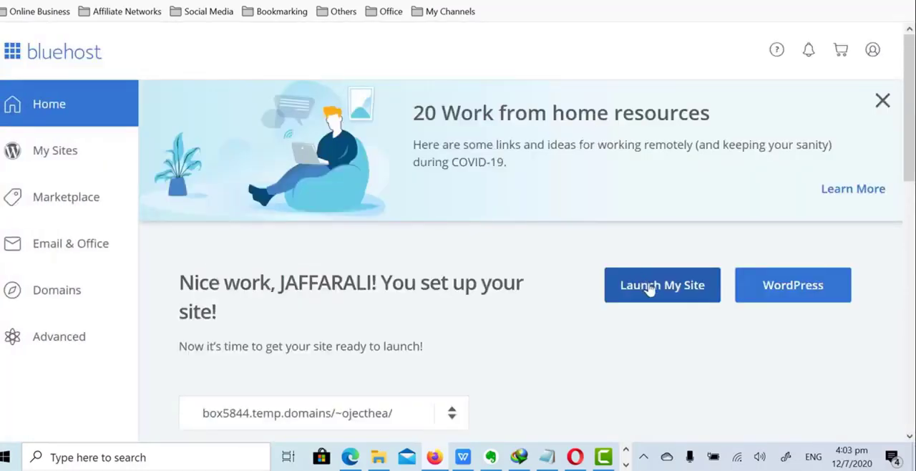
Launch the new site anyway, without completing the recommended tasks
click(664, 293)
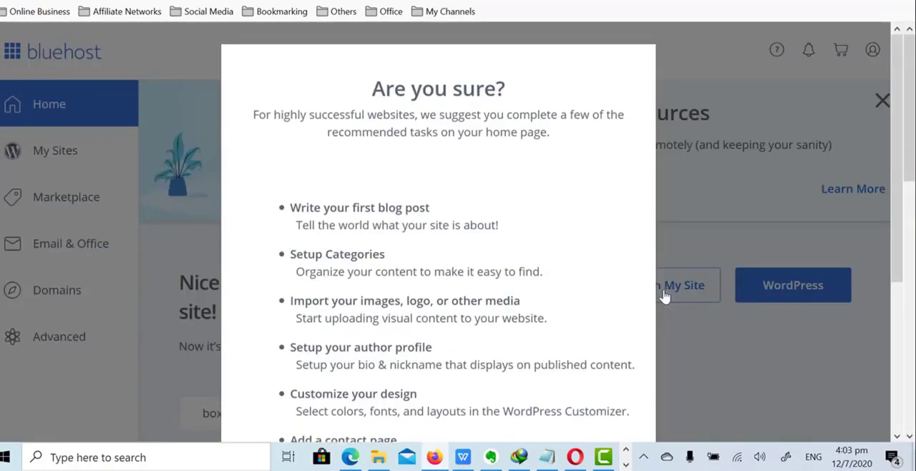
scroll(573, 300, down, 5)
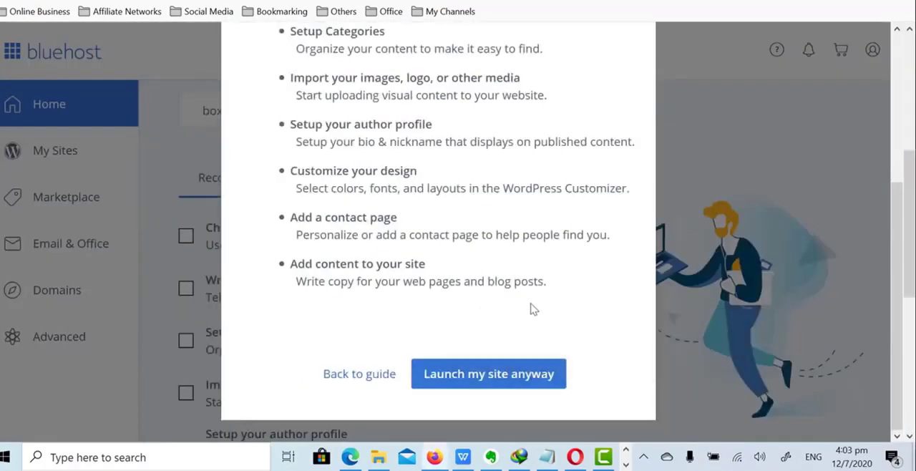
click(504, 384)
click(504, 385)
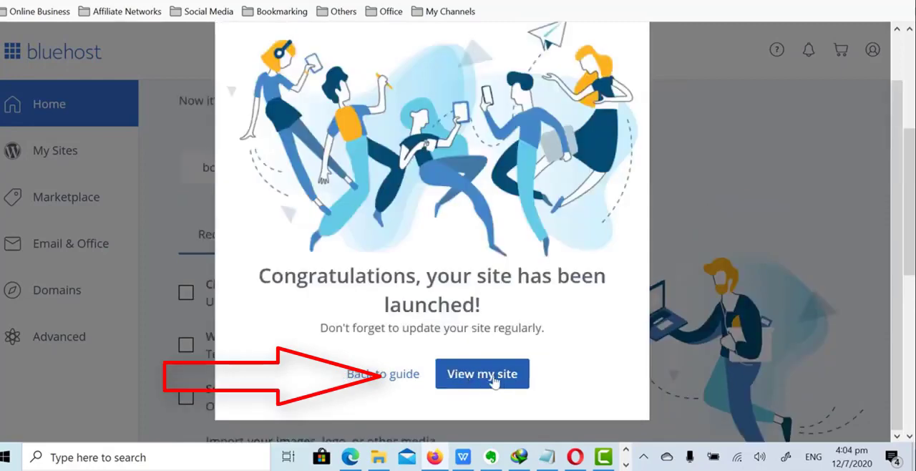
View the launched WordPress site and look over its home page
click(495, 383)
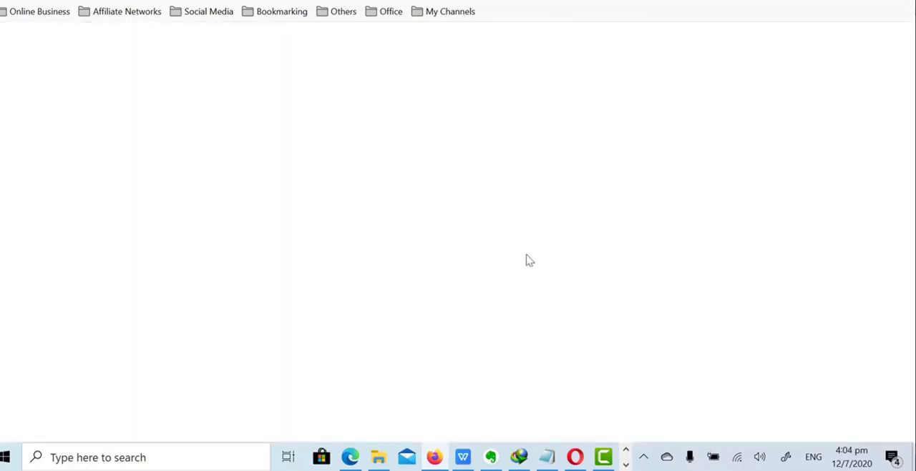
scroll(691, 213, down, 9)
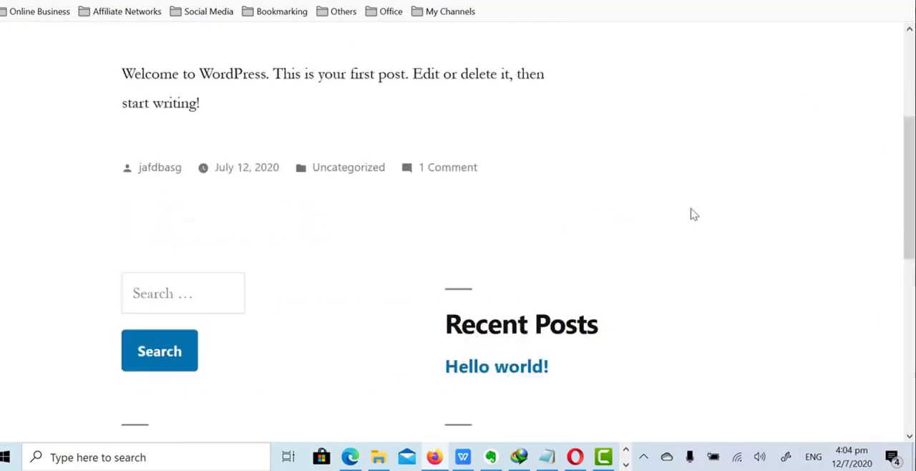
scroll(699, 217, up, 4)
scroll(692, 224, up, 5)
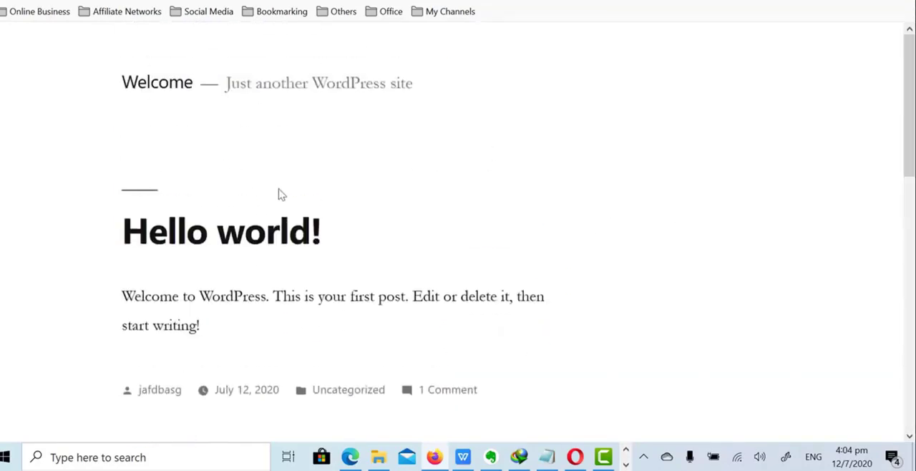
Open the site's WordPress login page at projecthealthmasterypartners.com/wp-admin/
click(429, 1)
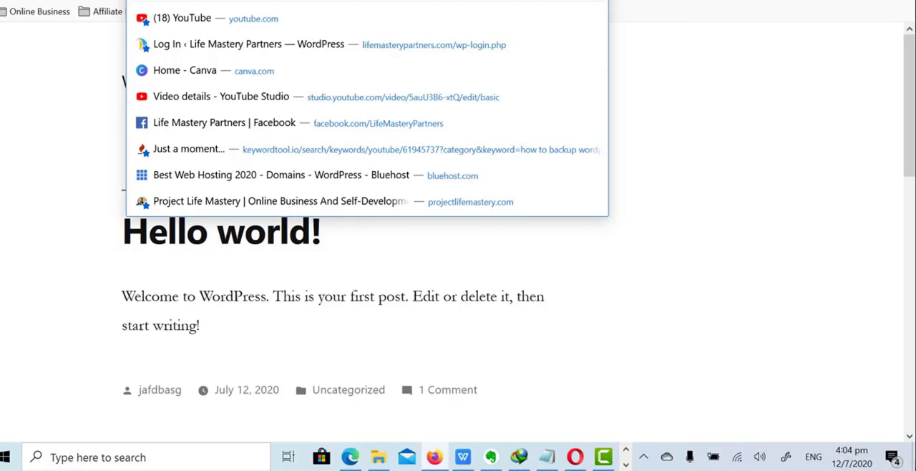
key(Escape)
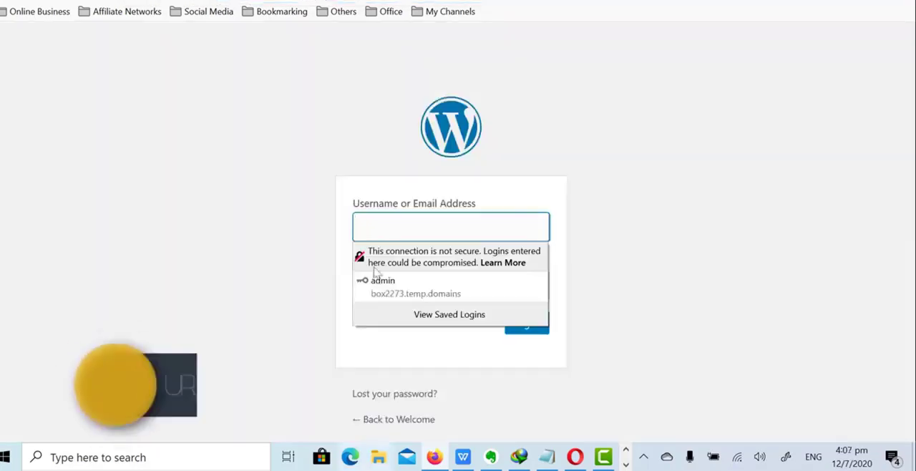
key(ctrl+l)
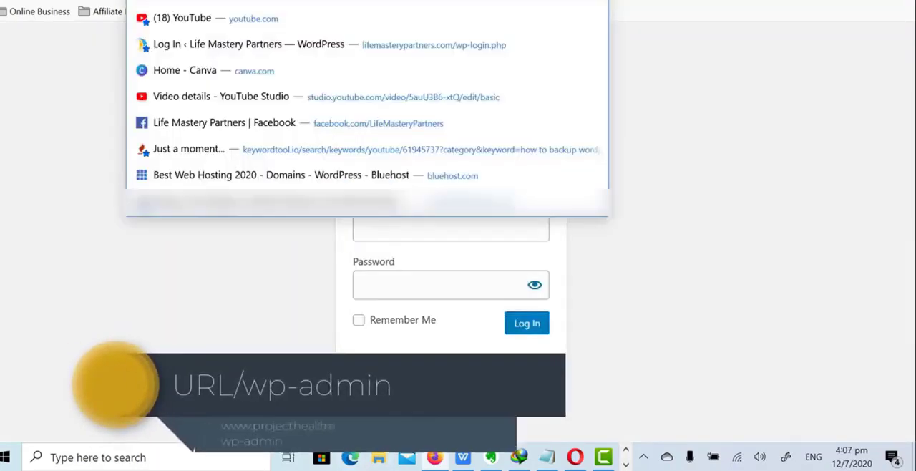
text(a)
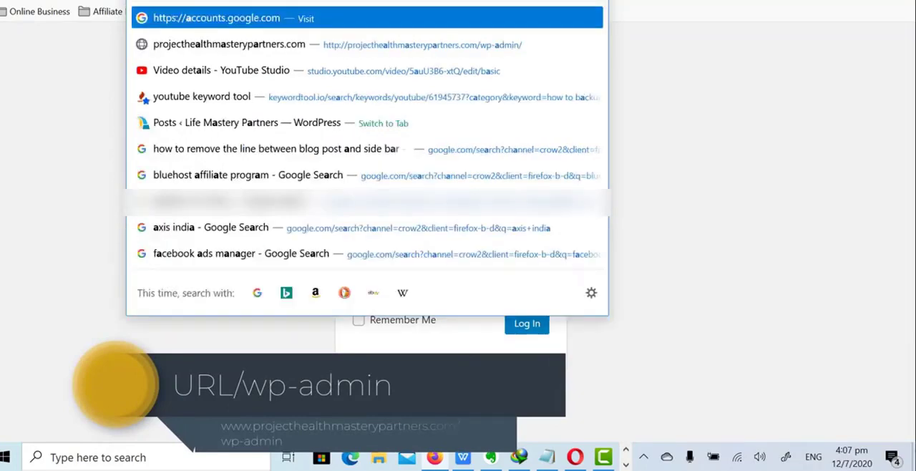
key(BackSpace)
key(BackSpace)
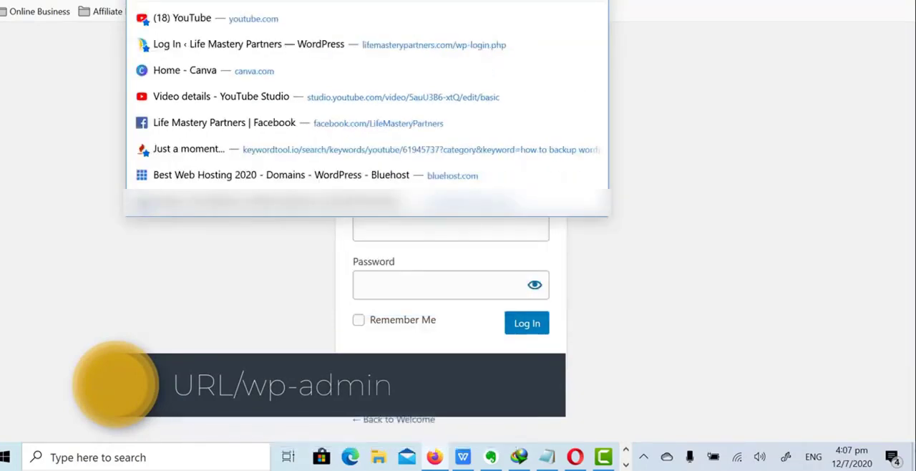
text(g)
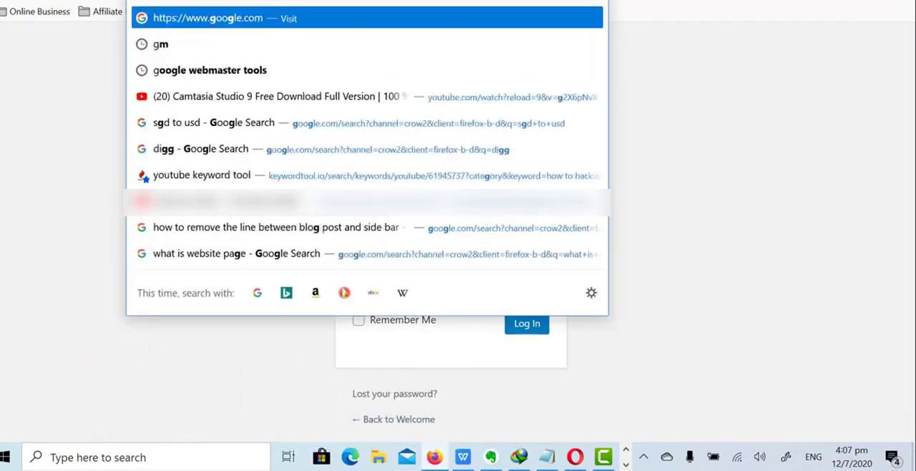
key(BackSpace)
key(BackSpace)
text(proje)
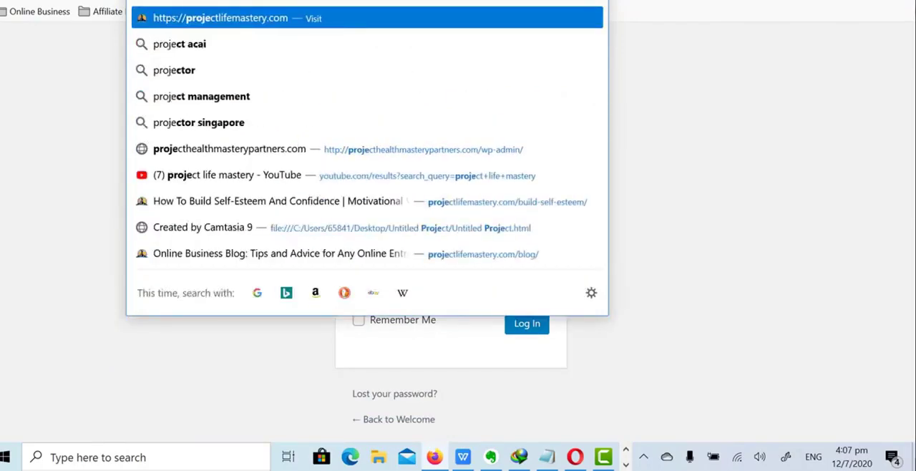
text(cte)
key(BackSpace)
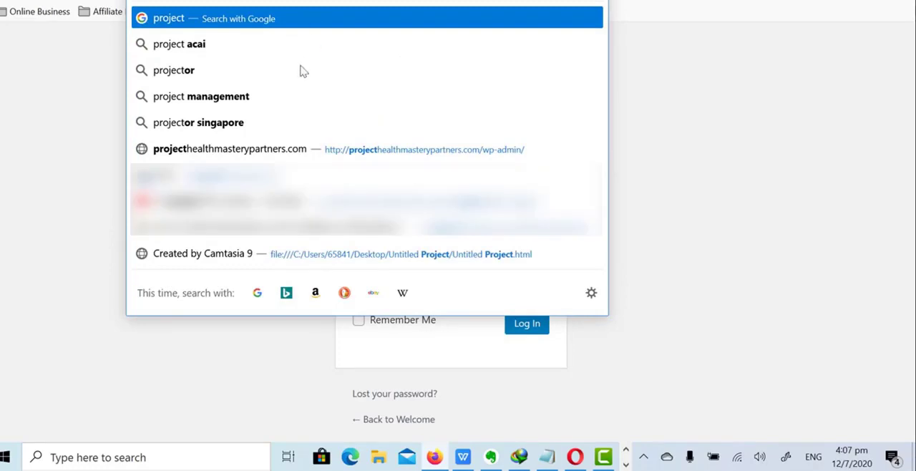
click(262, 148)
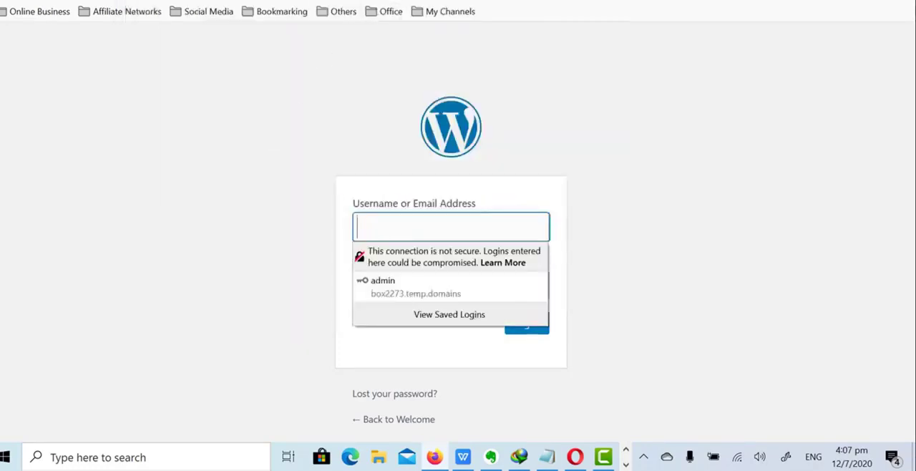
click(187, 2)
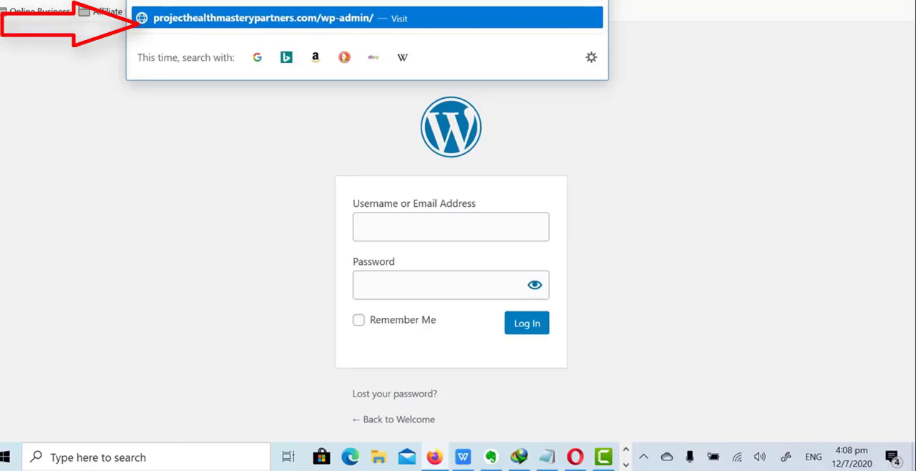
click(891, 223)
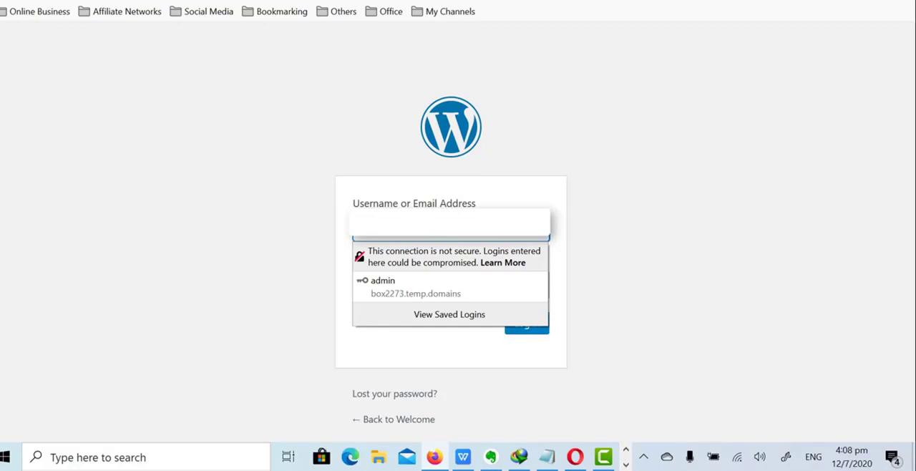
Log in to the site's WordPress admin with the username or e-mail address and the account password
text(y)
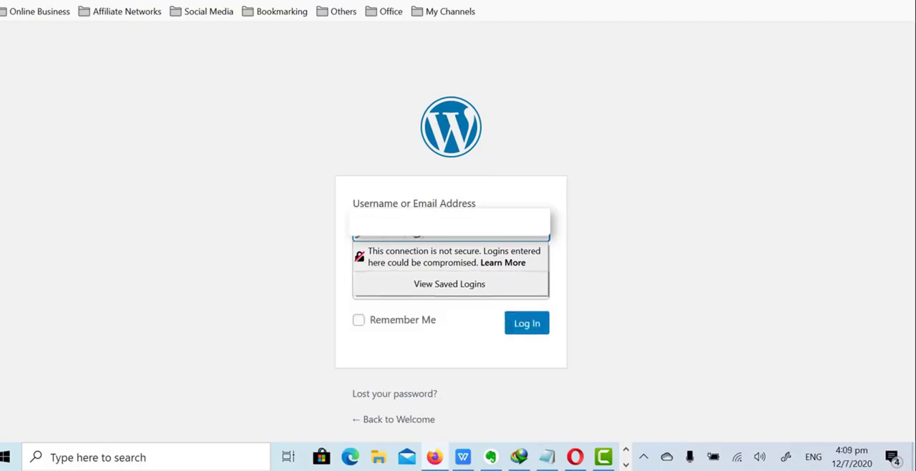
key(Tab)
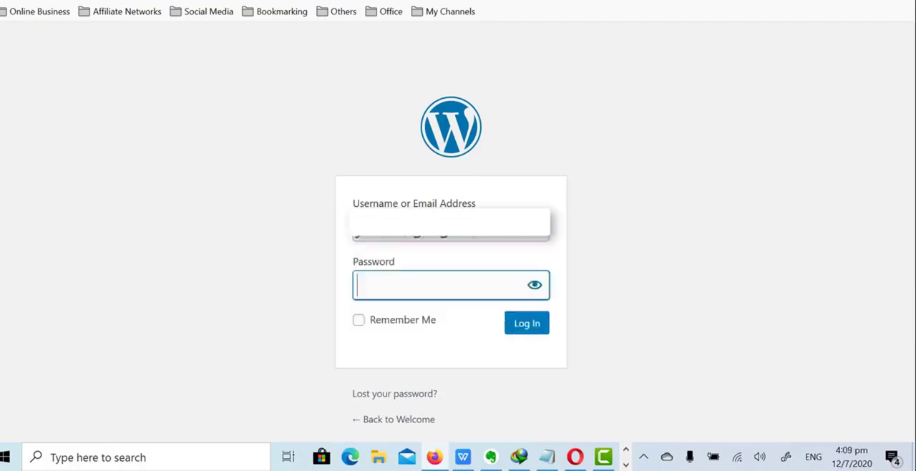
text(**************)
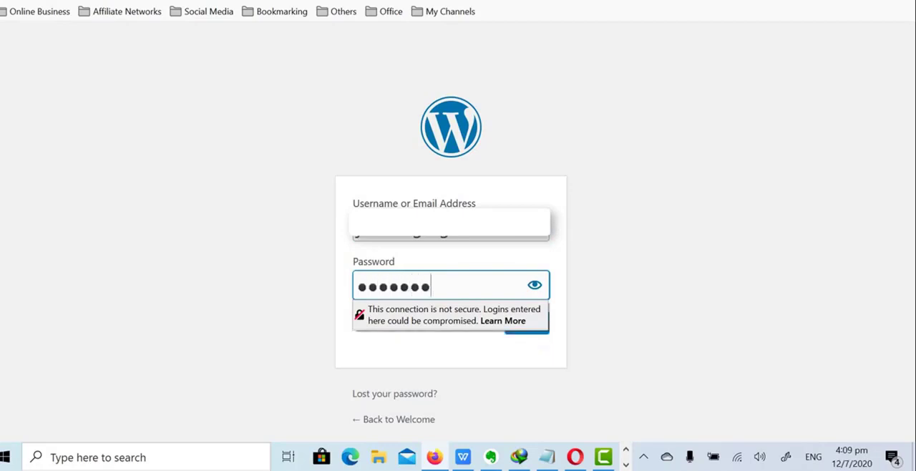
key(Return)
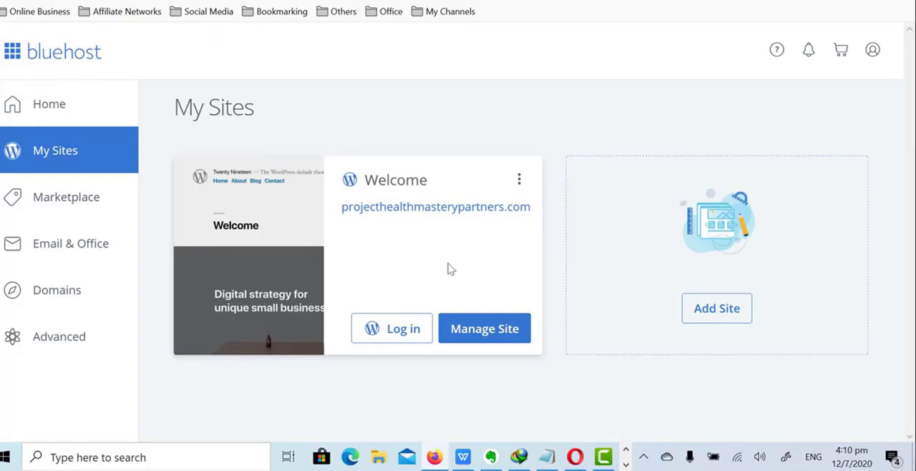
Open the Bluehost management page for projecthealthmasterypartners.com and log in to its WordPress dashboard from there
click(482, 328)
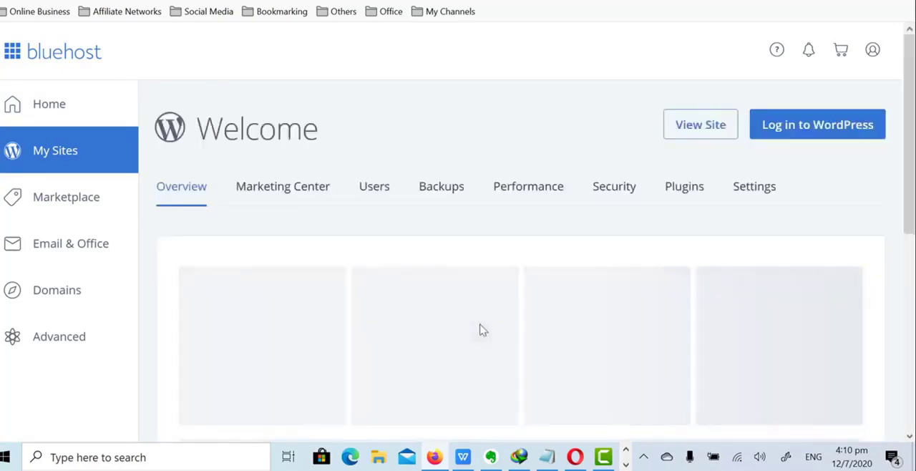
scroll(744, 179, down, 3)
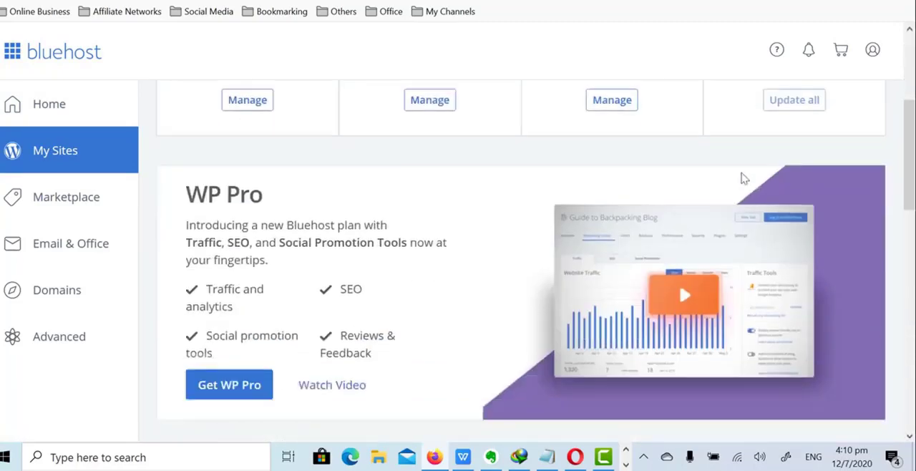
scroll(744, 179, up, 3)
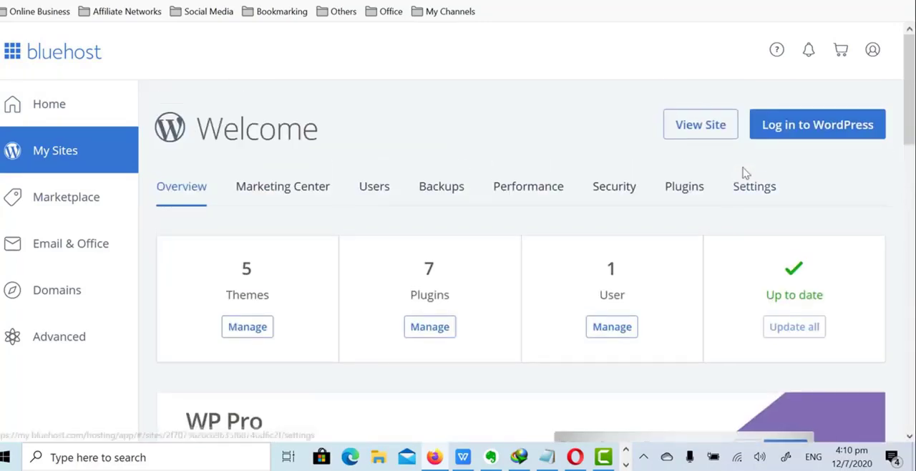
click(800, 133)
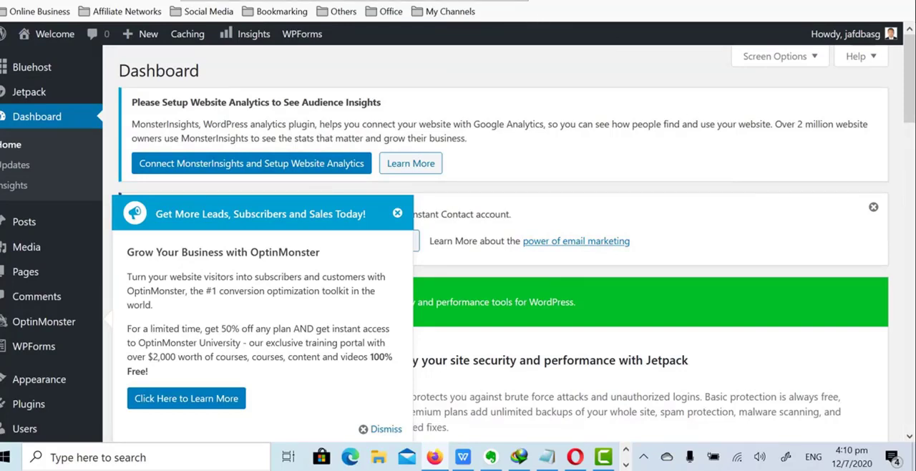
click(179, 1)
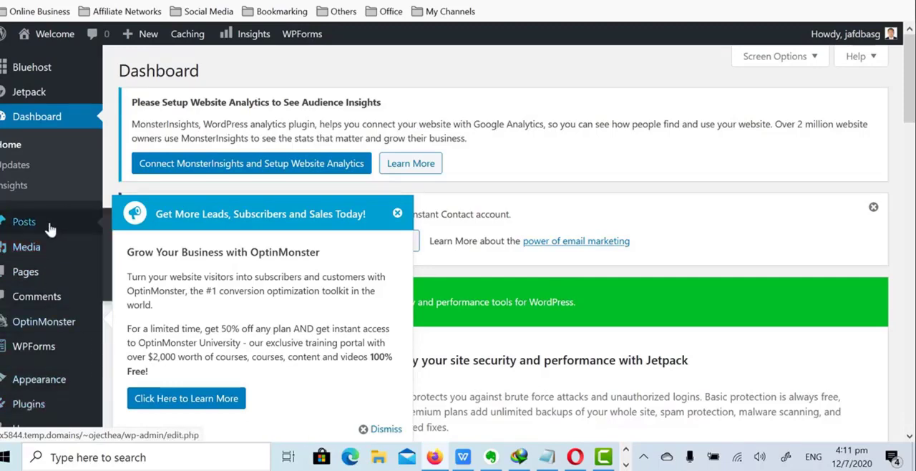
Open the General settings of the WordPress site
scroll(50, 226, down, 7)
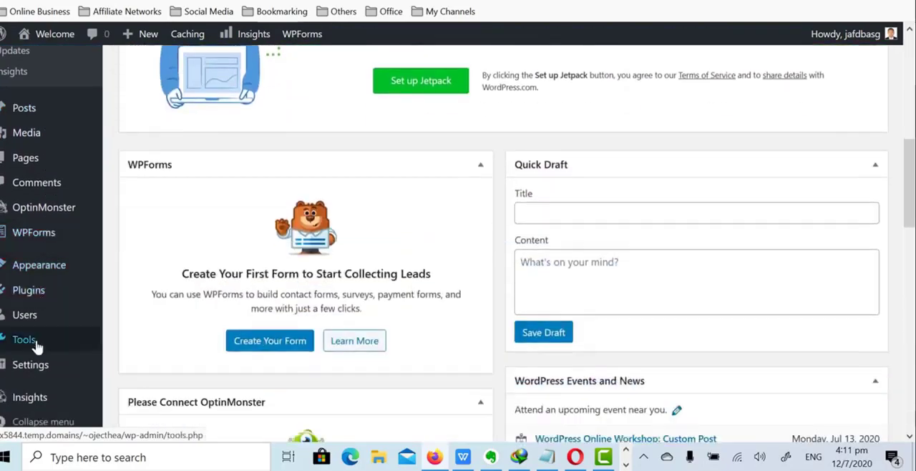
scroll(38, 347, down, 2)
mouse_move(39, 365)
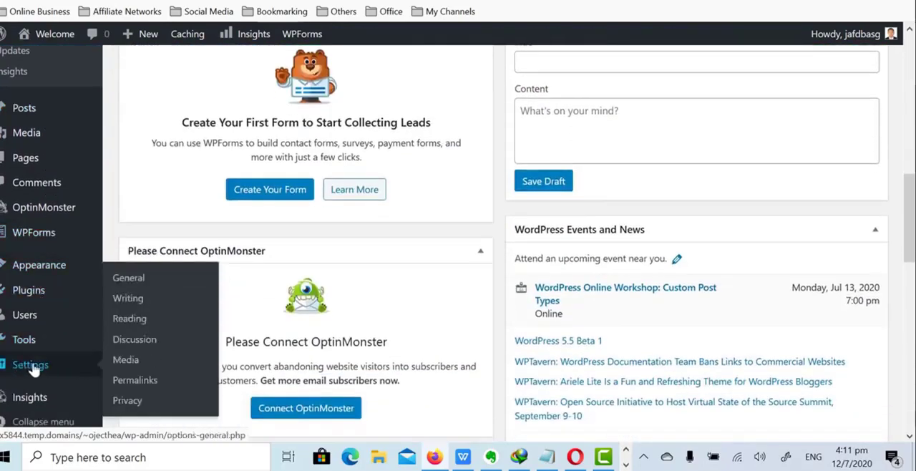
click(129, 278)
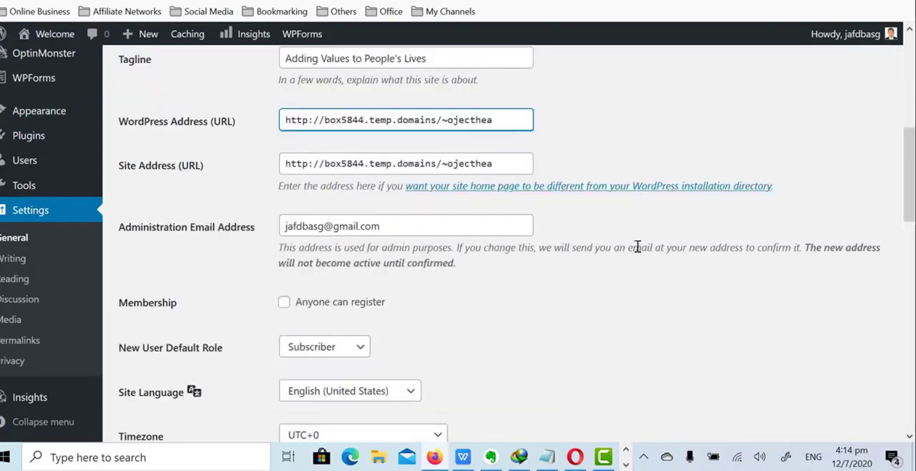
Save the general settings with the site title "Project Heatlh Mastery Partners" and the tagline "Adding Values to People's Lives"
scroll(637, 247, down, 3)
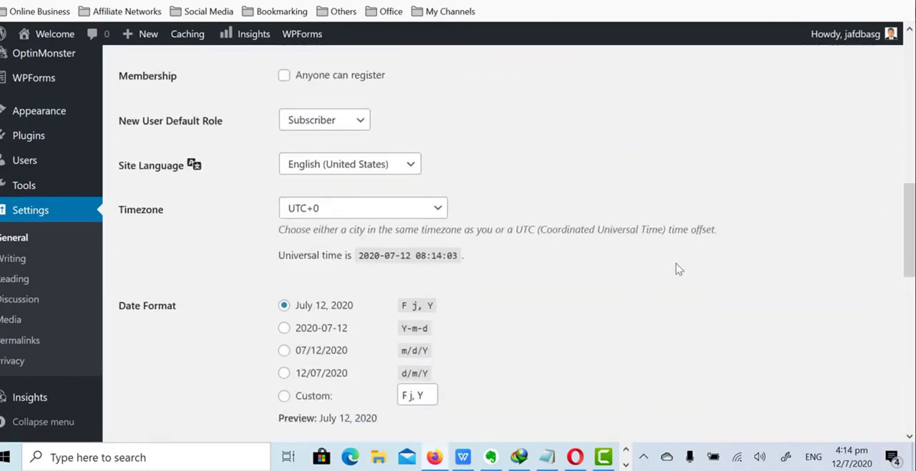
scroll(680, 270, down, 4)
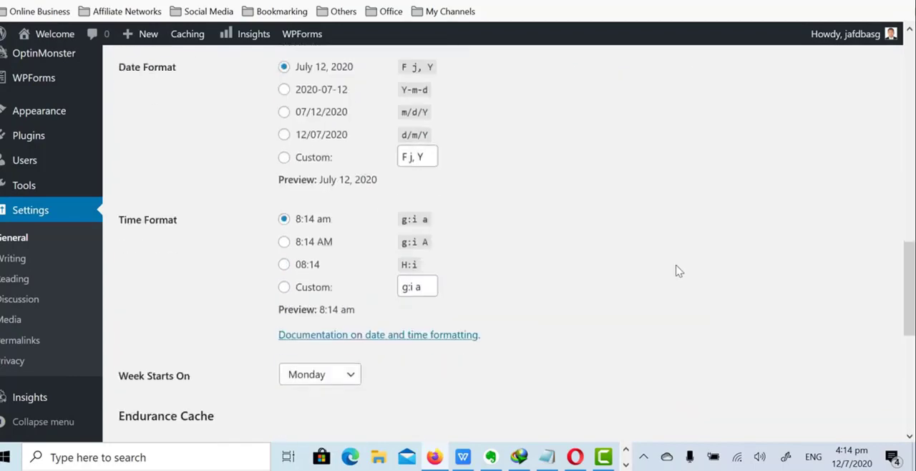
scroll(678, 271, down, 4)
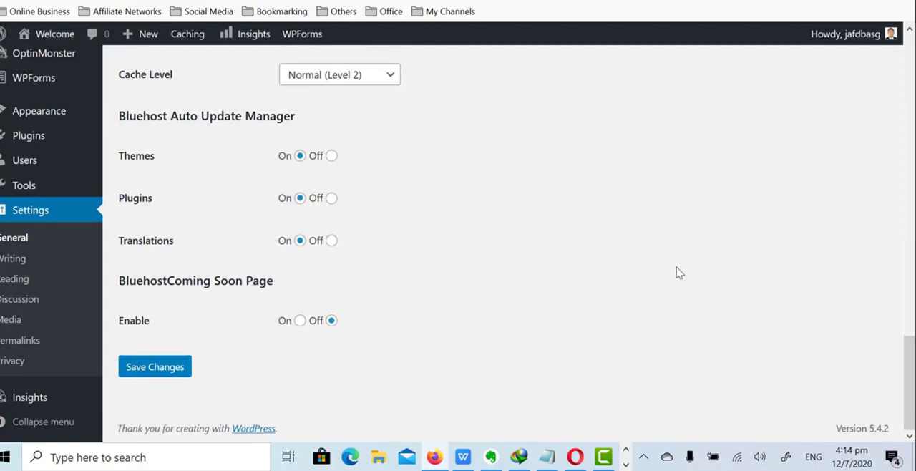
click(151, 373)
scroll(187, 365, down, 4)
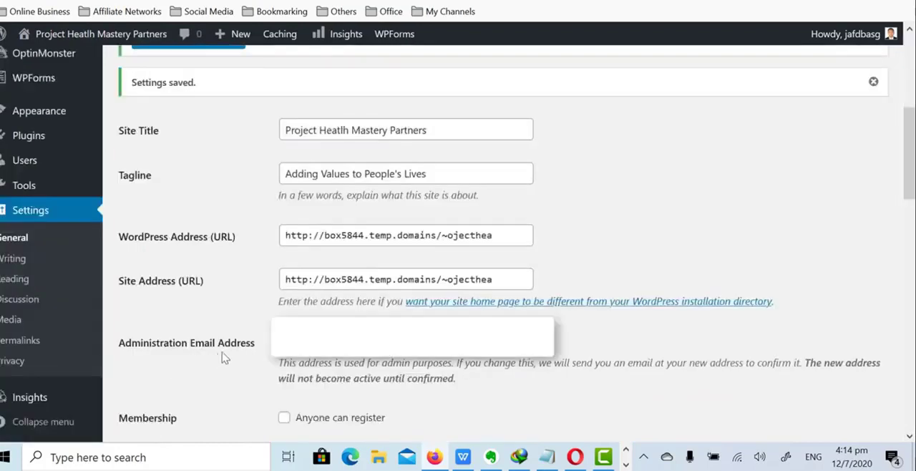
Open the permalink settings and update the site's permalink structure
click(42, 341)
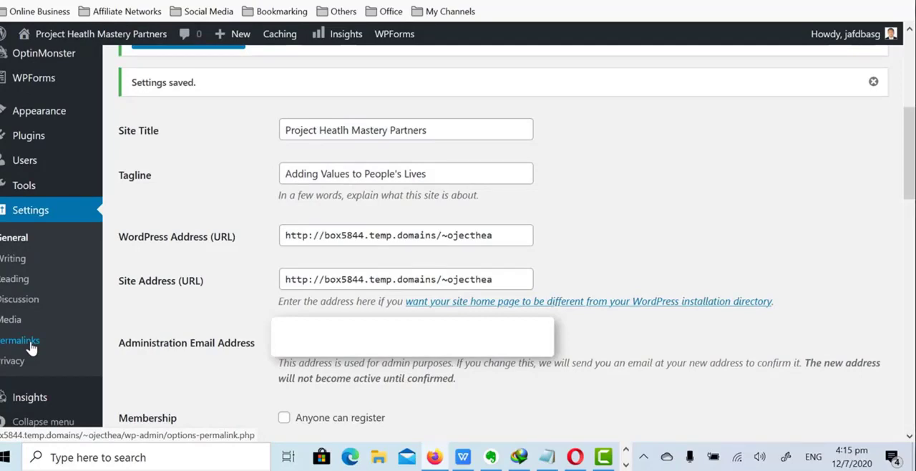
click(30, 347)
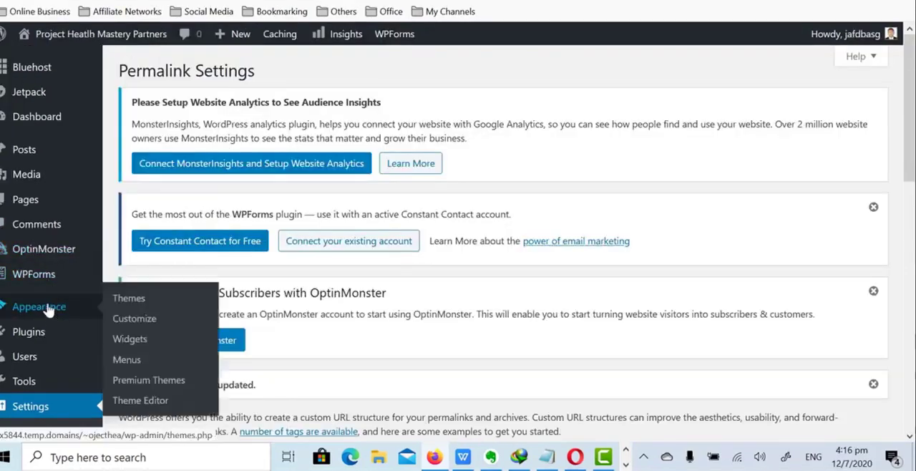
Look over the site's installed themes and open the page for adding a new theme
scroll(52, 325, down, 1)
scroll(52, 336, down, 1)
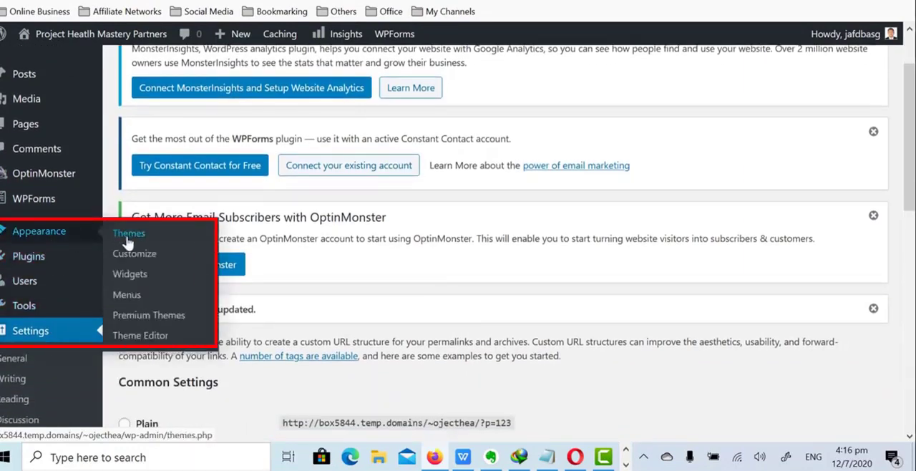
click(127, 239)
scroll(127, 243, down, 1)
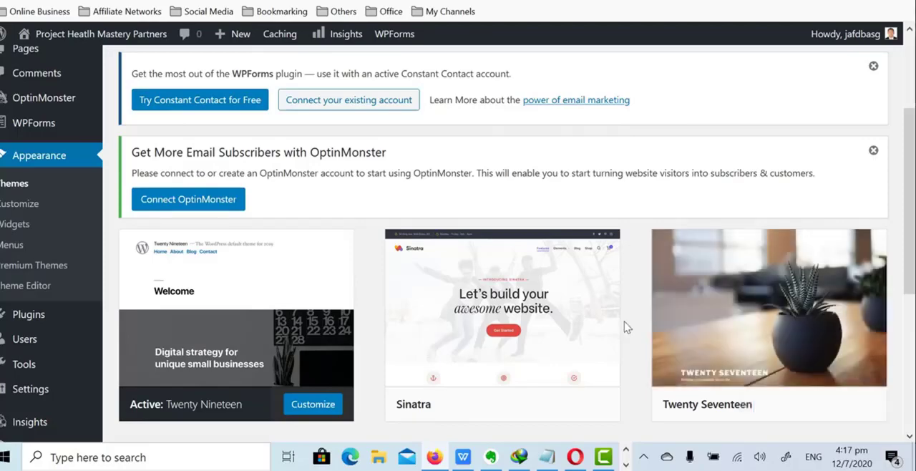
scroll(429, 315, up, 2)
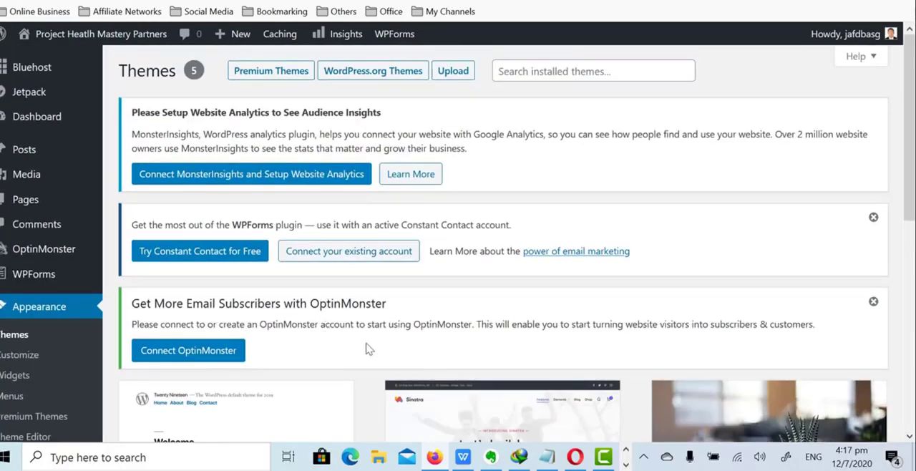
scroll(633, 192, down, 5)
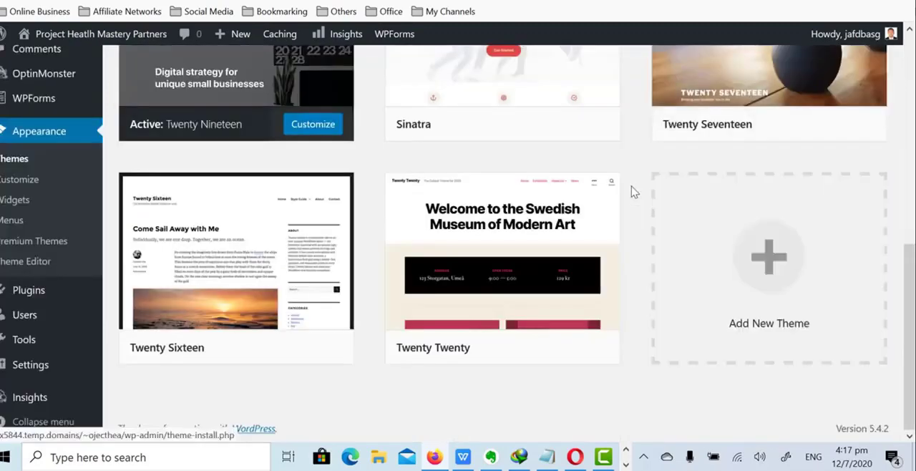
click(779, 264)
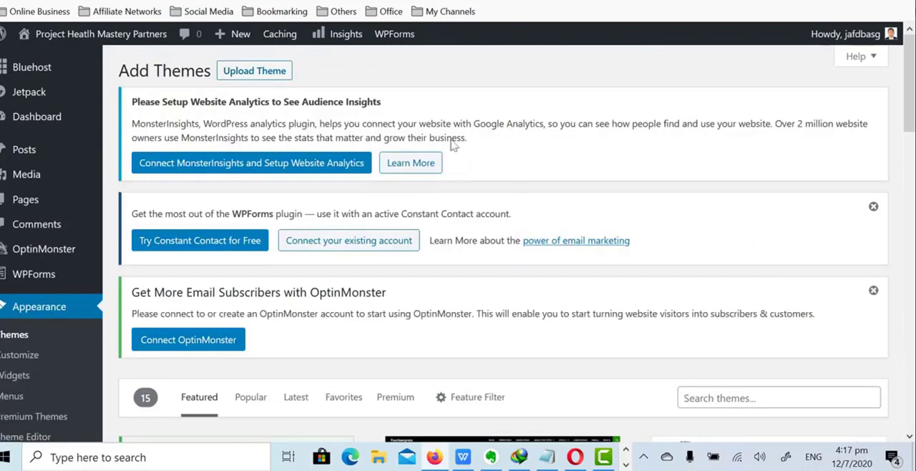
click(246, 74)
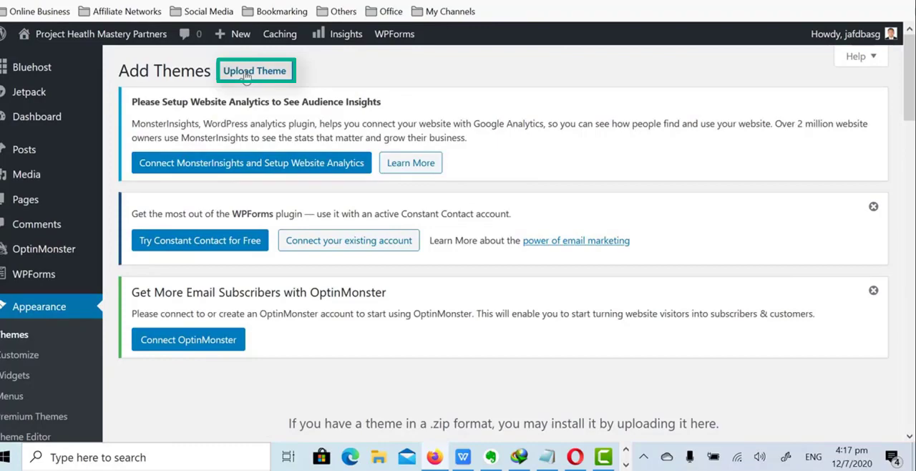
scroll(236, 79, down, 4)
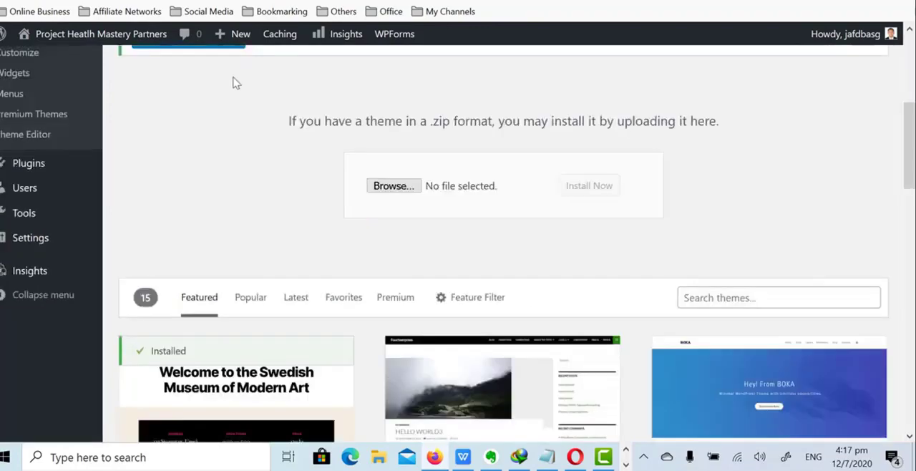
click(393, 186)
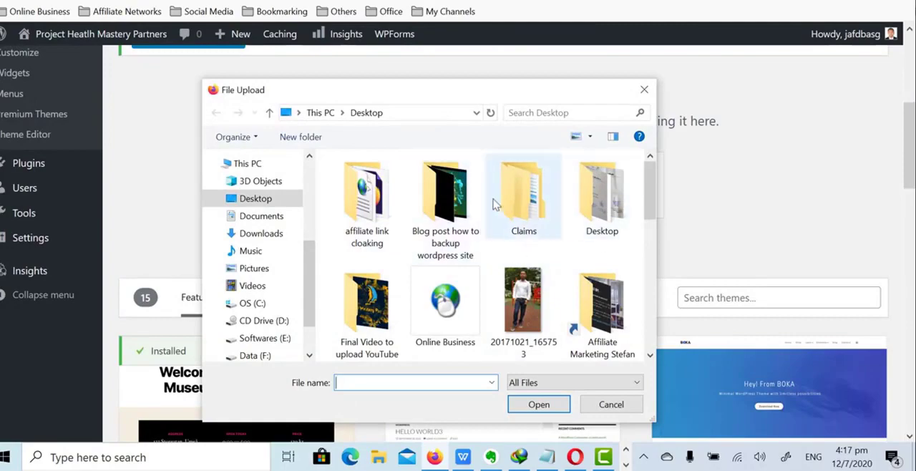
click(642, 92)
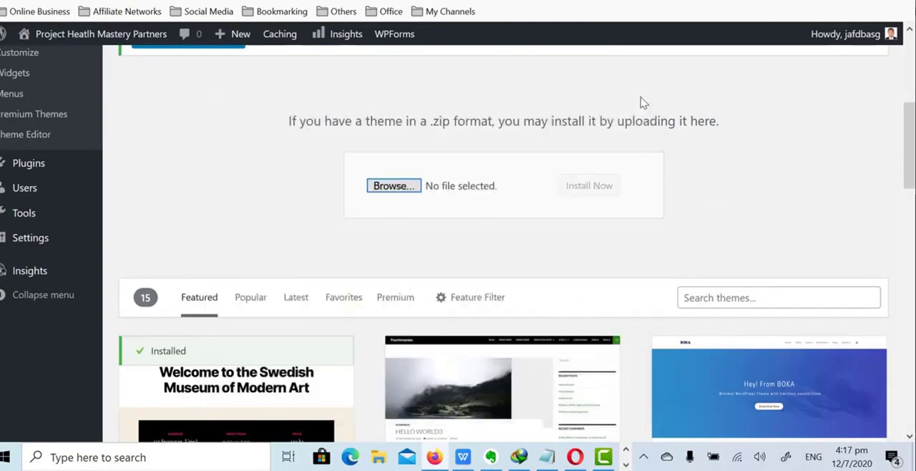
Search the available WordPress themes for "astra"
scroll(640, 100, down, 1)
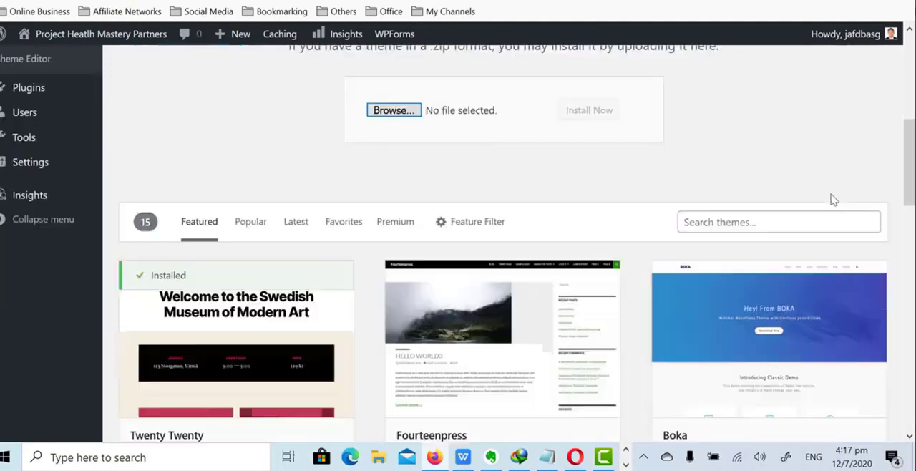
click(746, 222)
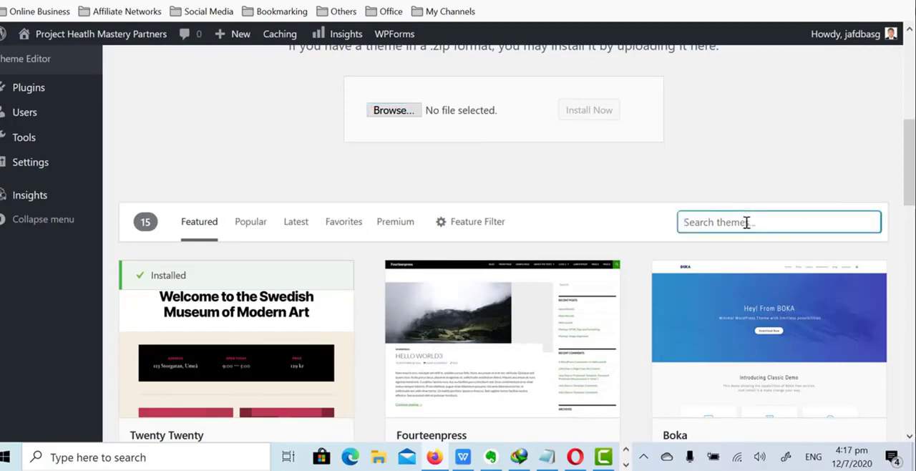
text(astra)
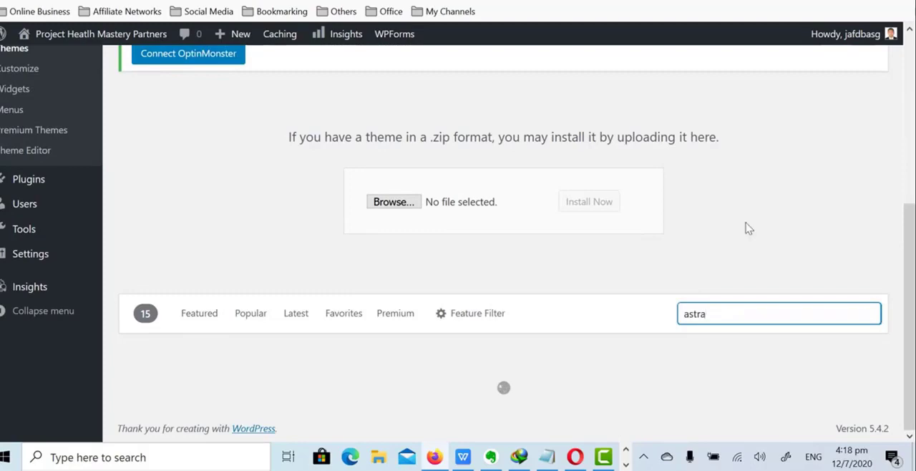
scroll(741, 221, down, 2)
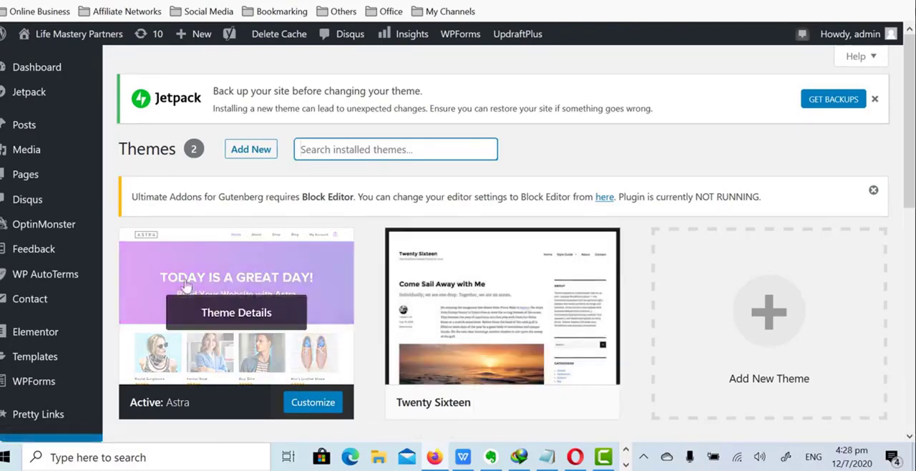
Open the Astra theme's details on the Life Mastery Partners site and browse its starter templates
scroll(247, 277, down, 1)
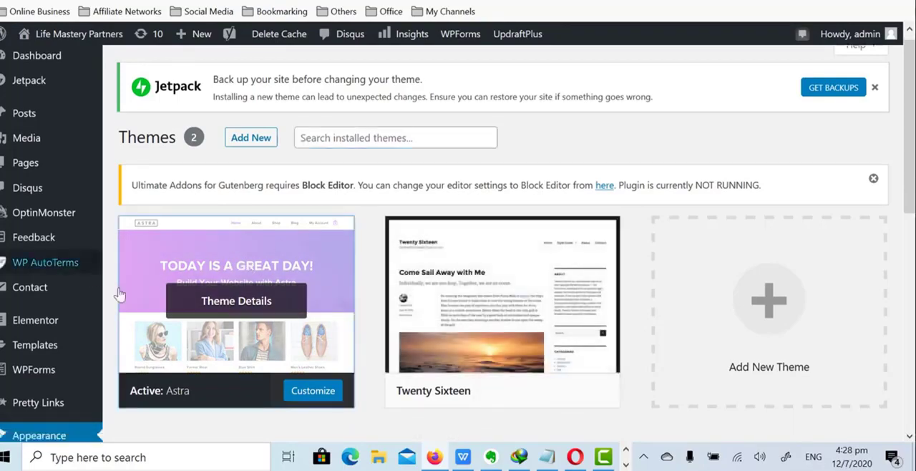
click(239, 303)
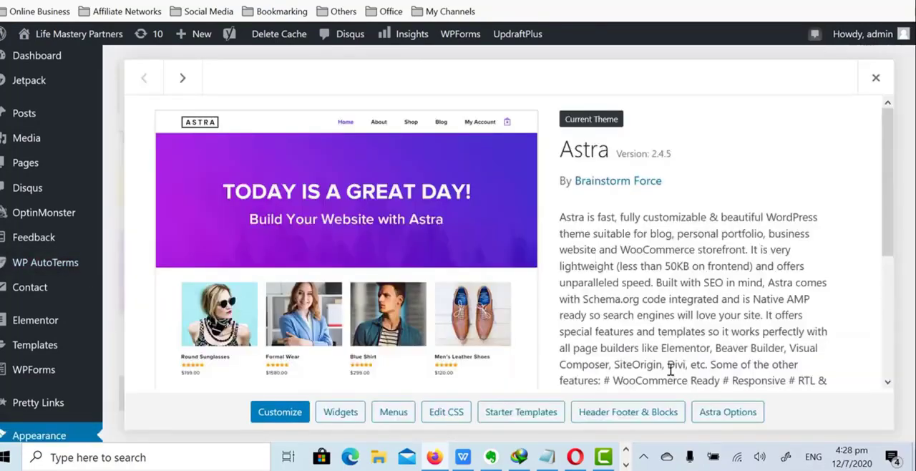
click(527, 418)
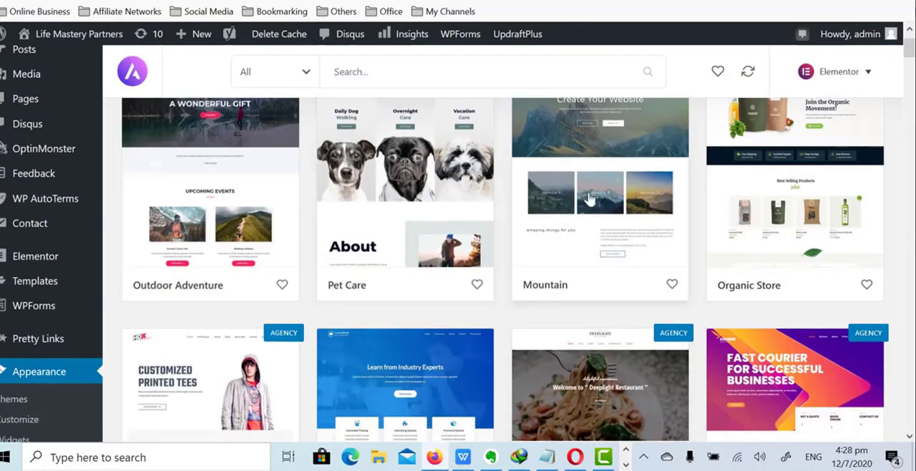
scroll(499, 213, down, 3)
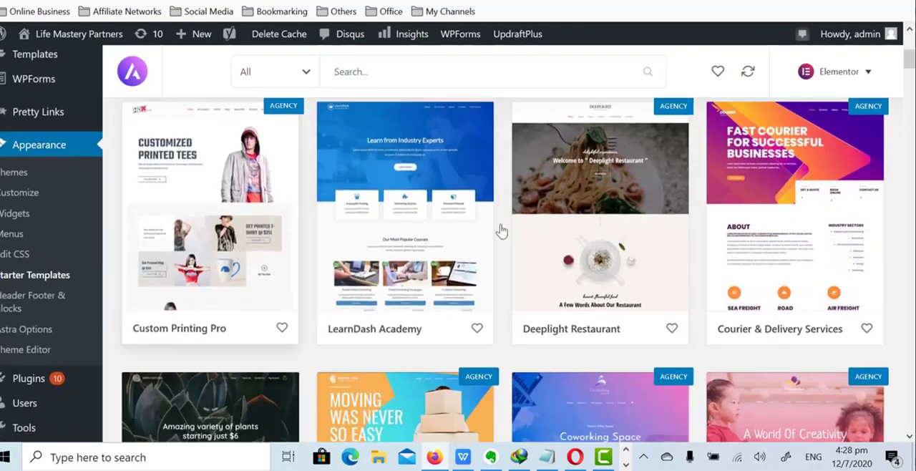
Browse the Astra starter templates and look over the About page of the Moving Services template
scroll(501, 229, down, 5)
scroll(501, 287, down, 1)
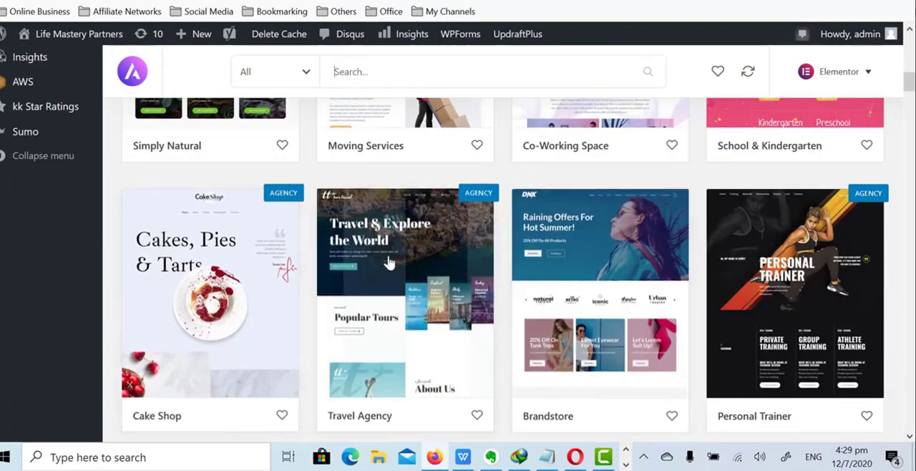
scroll(462, 291, down, 6)
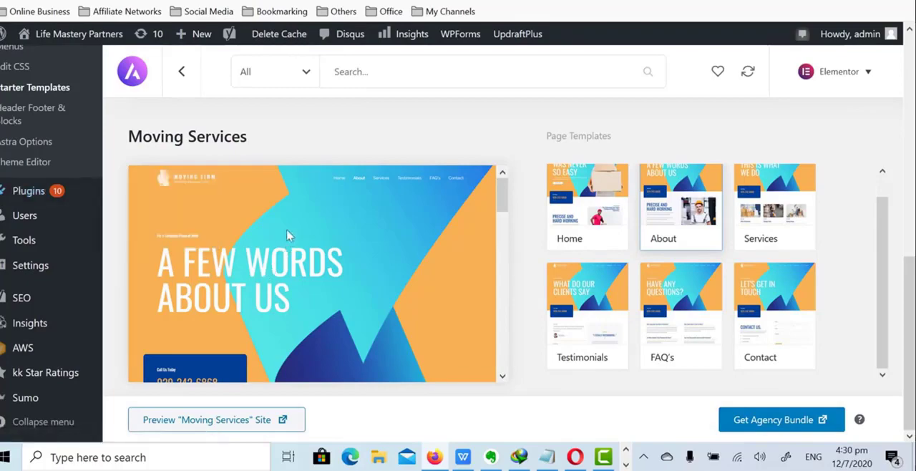
Open the page for adding a new plugin and search the plugin directory for "contact form"
mouse_move(29, 198)
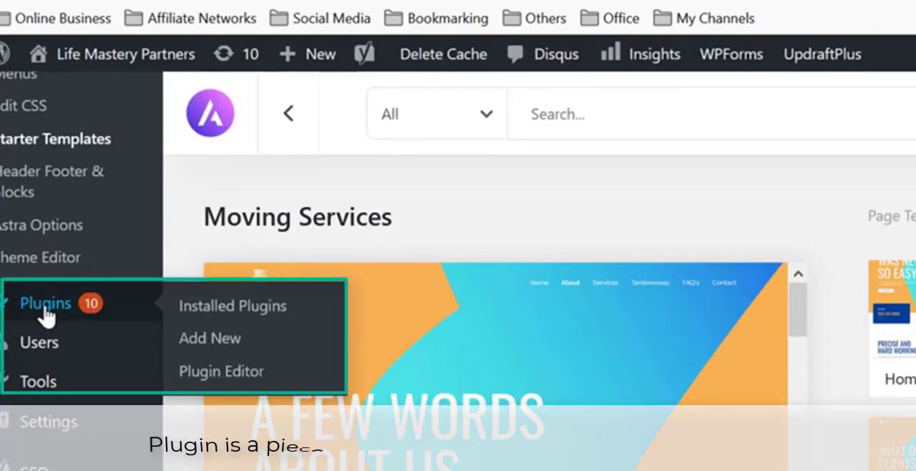
click(45, 305)
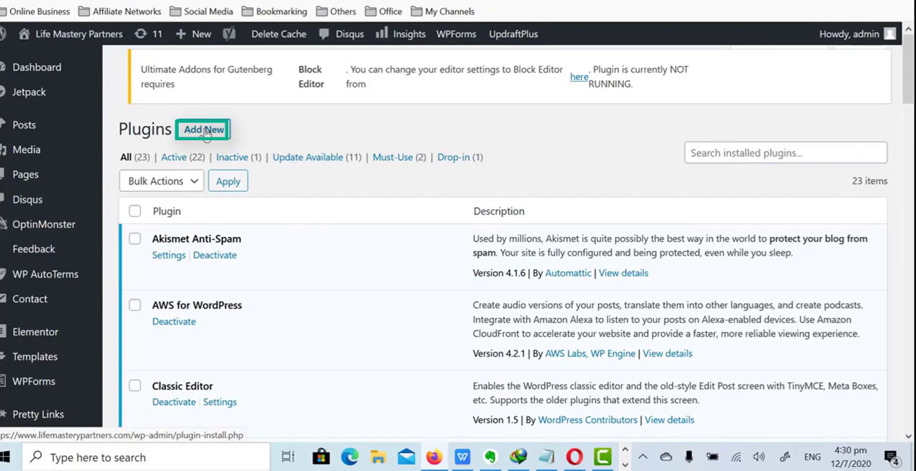
click(205, 129)
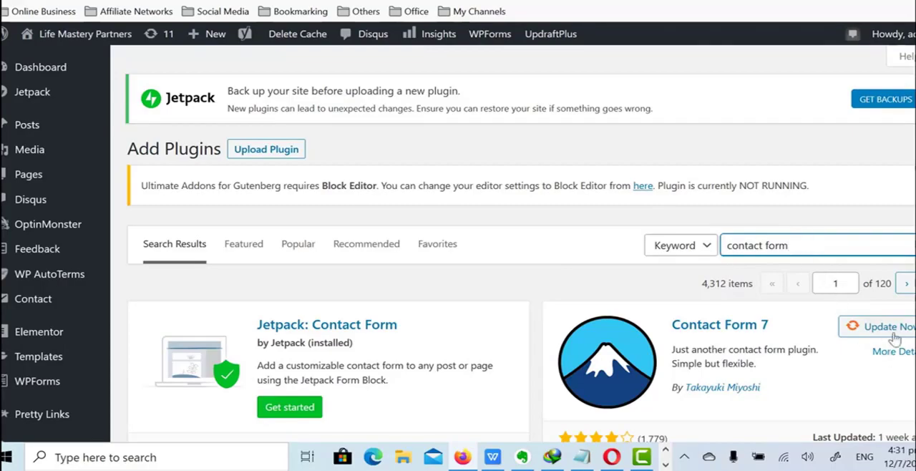
Install and activate the Ninja Forms Contact Form plugin from the search results
scroll(884, 335, down, 4)
scroll(880, 336, up, 3)
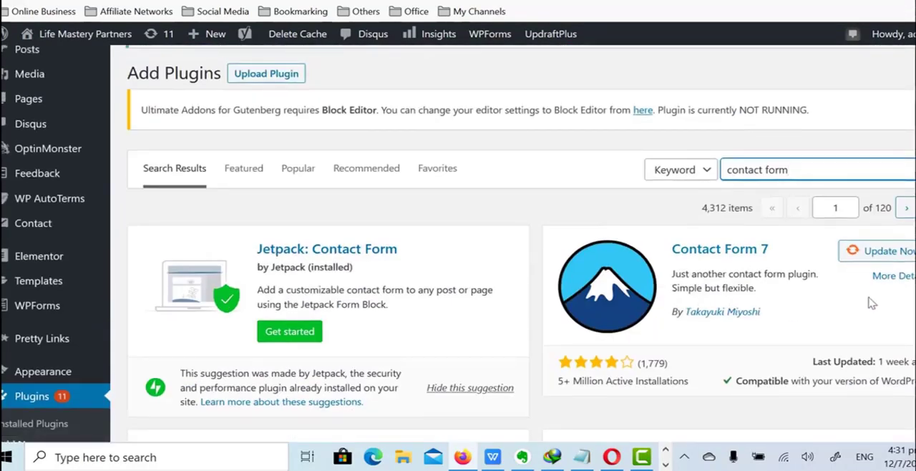
scroll(870, 303, down, 4)
scroll(880, 194, up, 2)
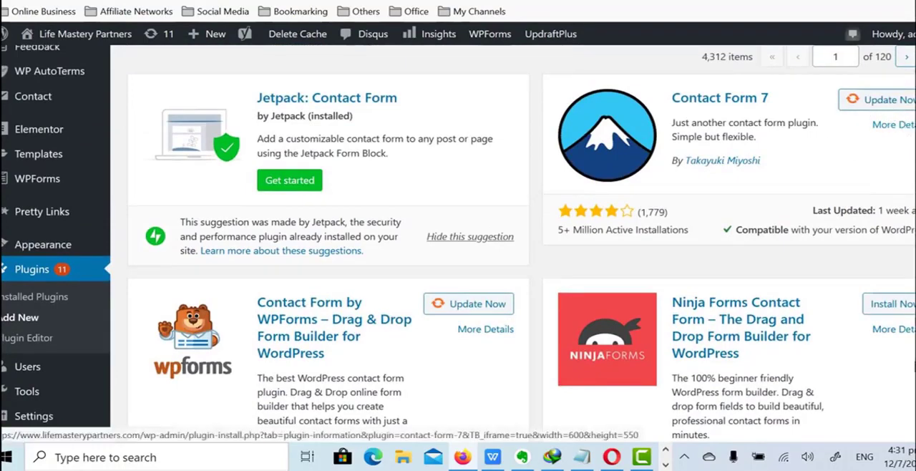
click(902, 306)
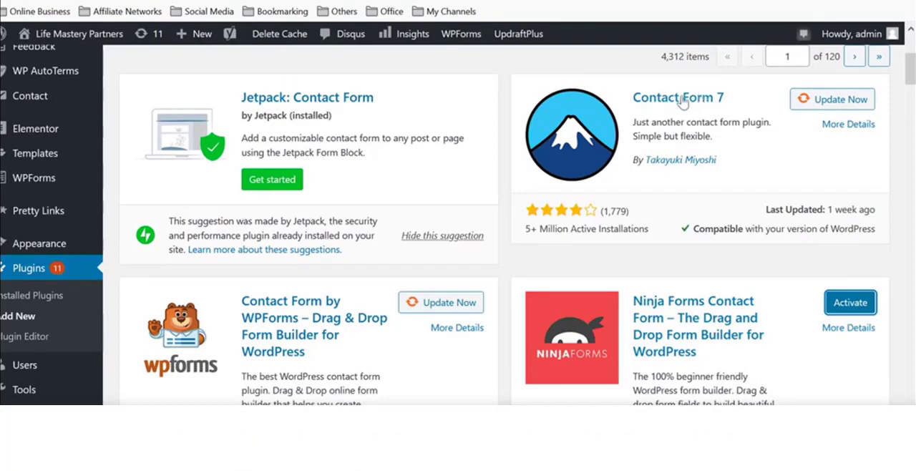
click(852, 304)
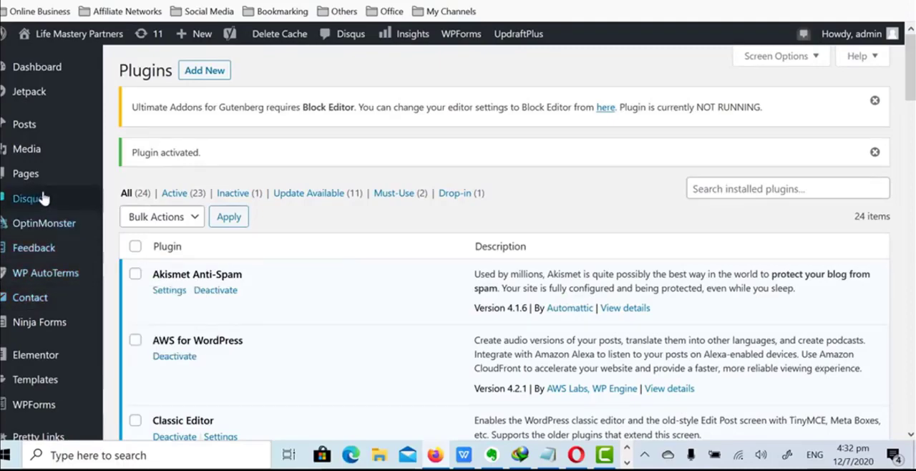
Add a new page to the site and title it "Contact2"
mouse_move(14, 184)
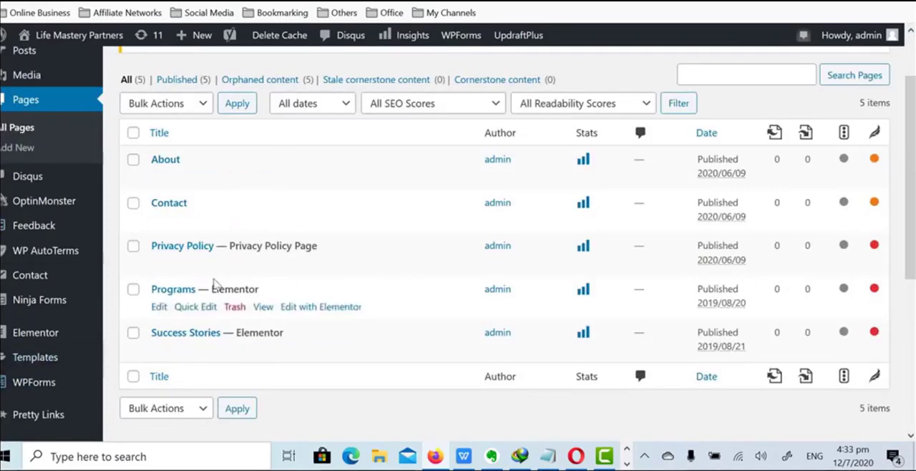
click(21, 126)
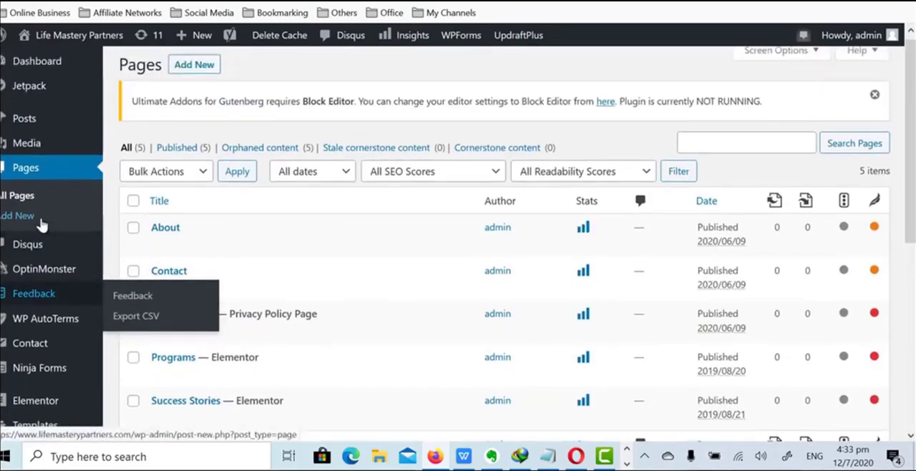
click(195, 72)
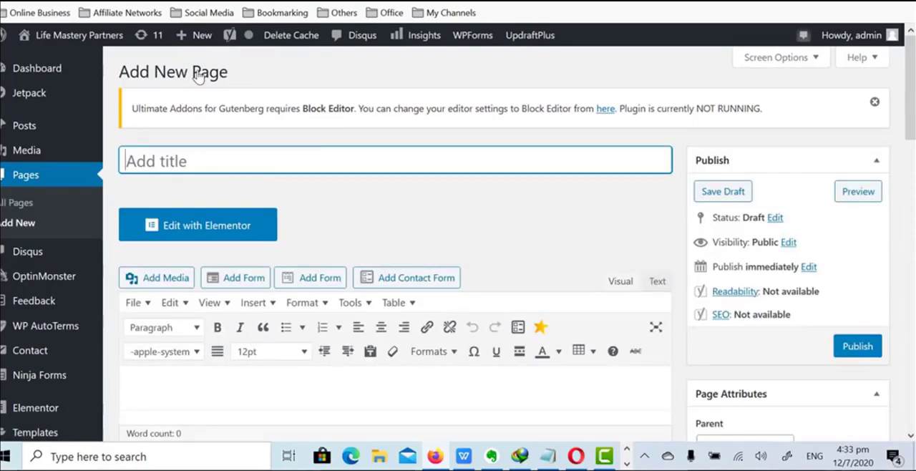
text(Contra)
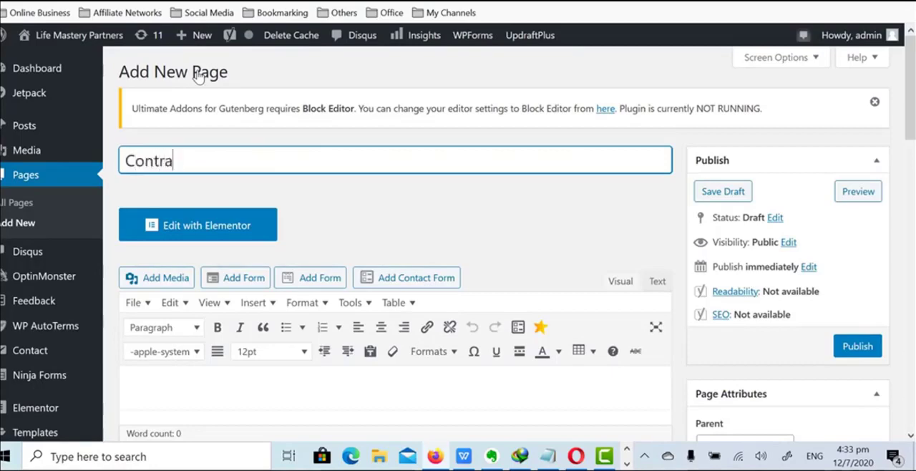
key(BackSpace)
key(BackSpace)
text(act)
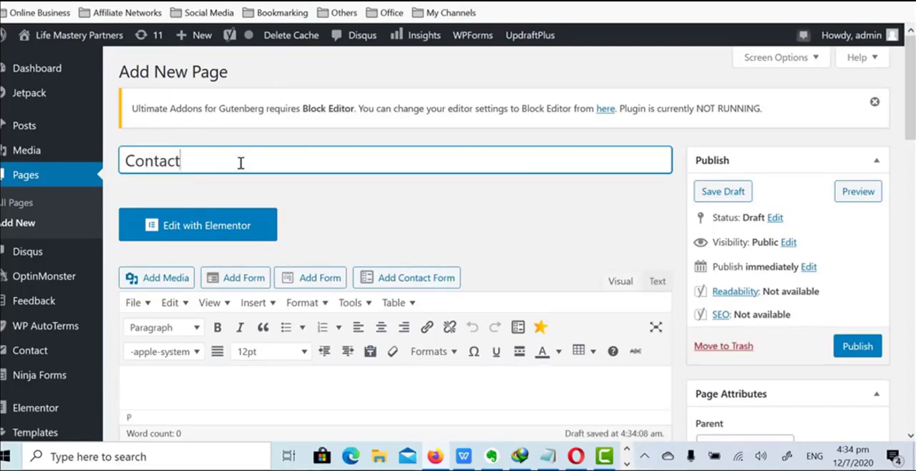
text(2)
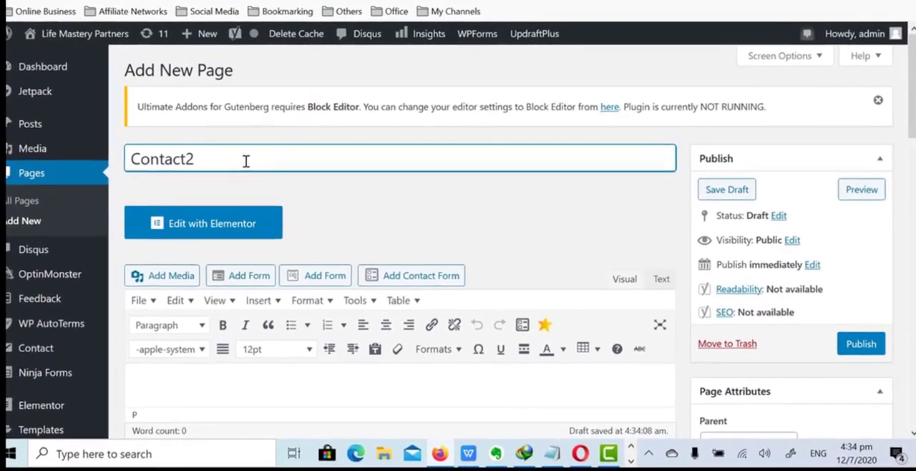
Enter "This page is under construction." as the body text of the Contact2 page
scroll(249, 309, down, 2)
click(219, 274)
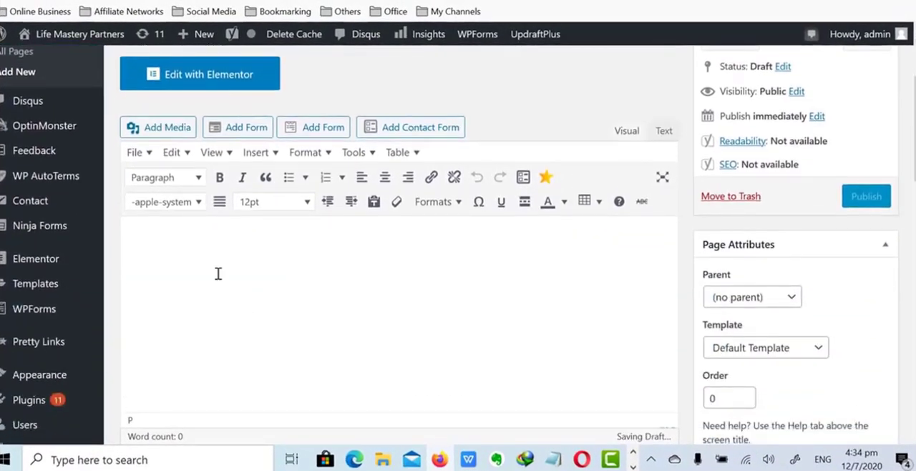
text(This p)
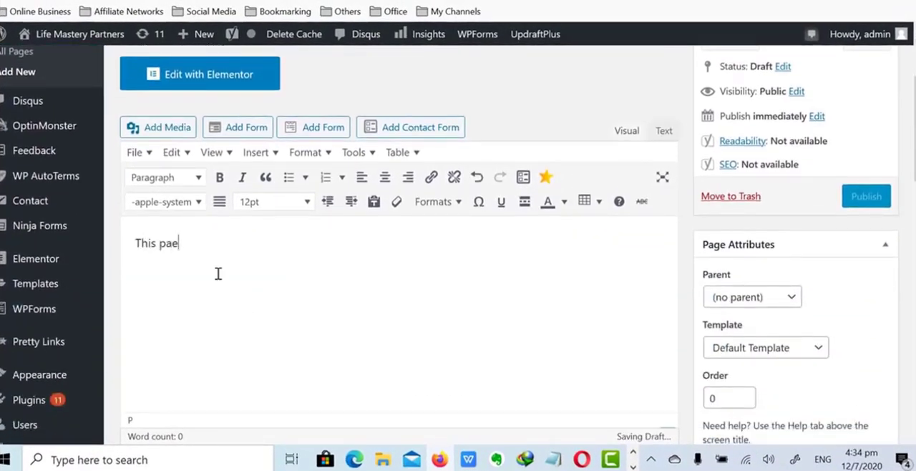
text(age is und)
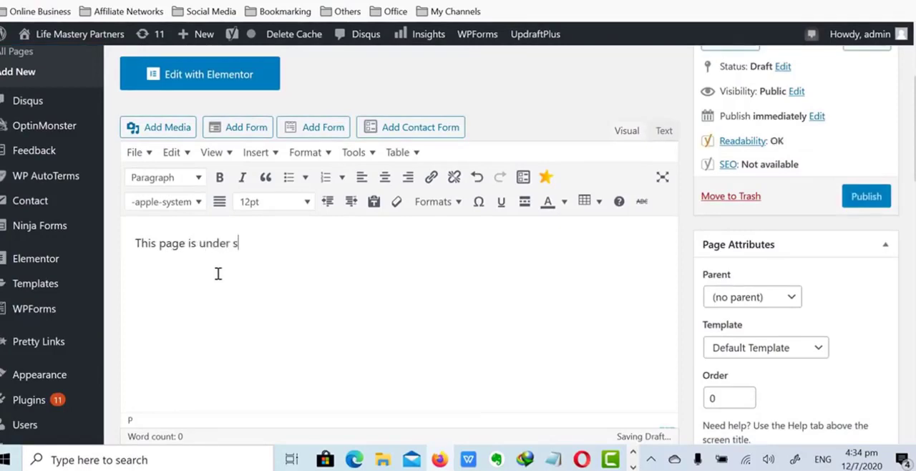
text(er construn)
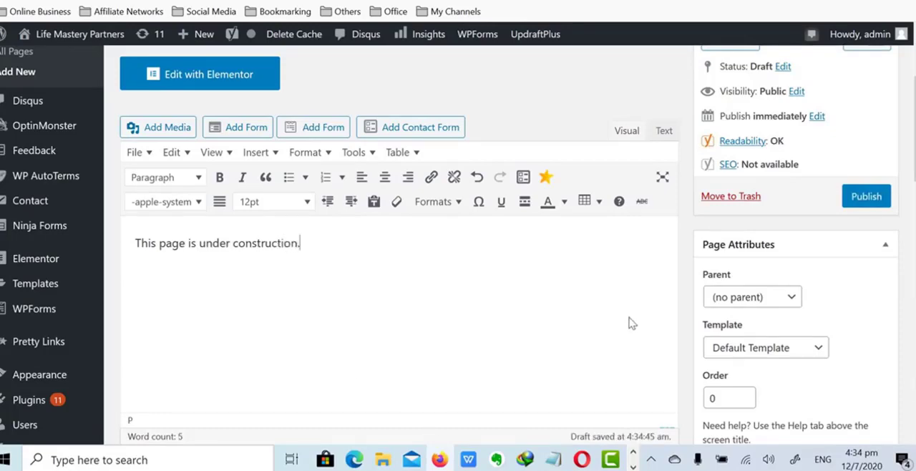
Publish the Contact2 page
scroll(716, 390, up, 1)
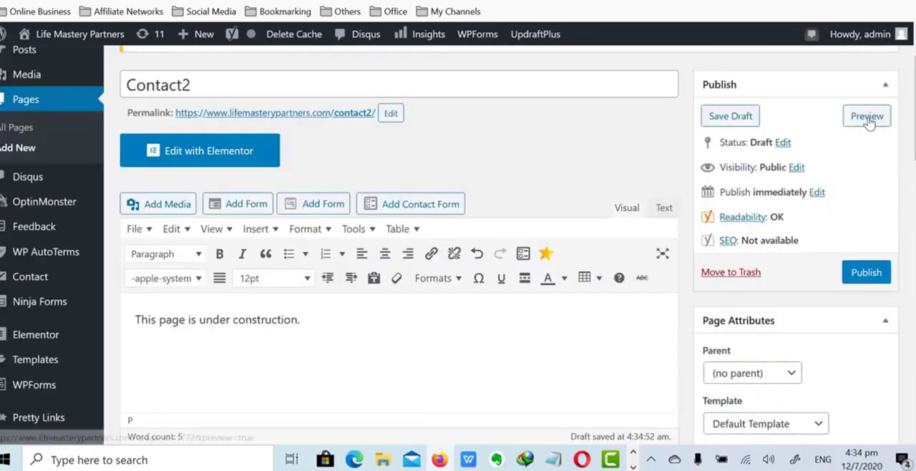
scroll(850, 252, up, 1)
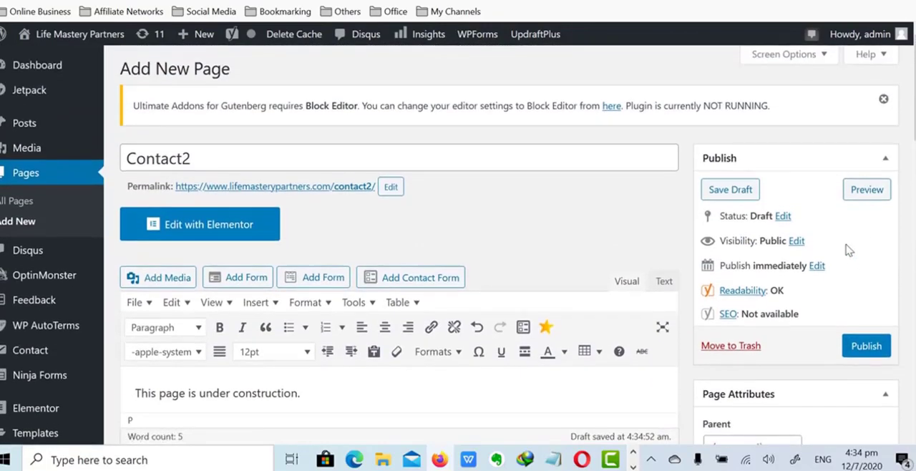
scroll(862, 252, down, 2)
click(867, 197)
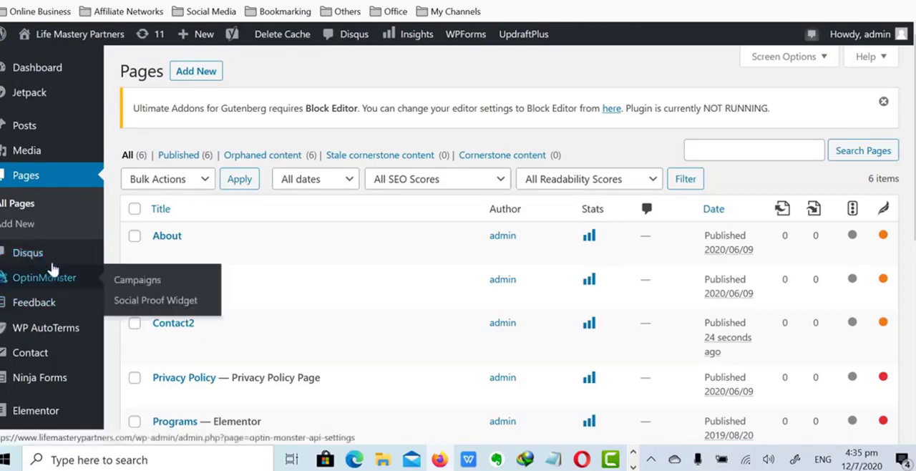
Open the Contact Form 7 settings from the installed plugins and start a new contact form
scroll(44, 226, down, 2)
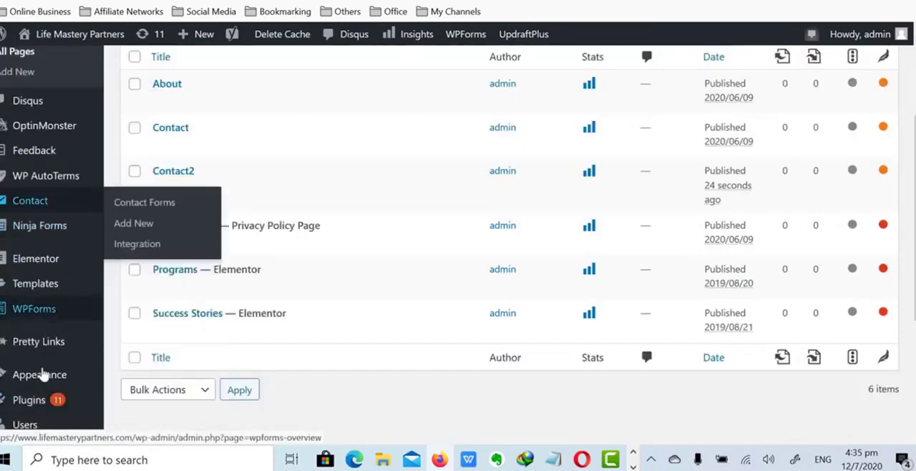
mouse_move(55, 402)
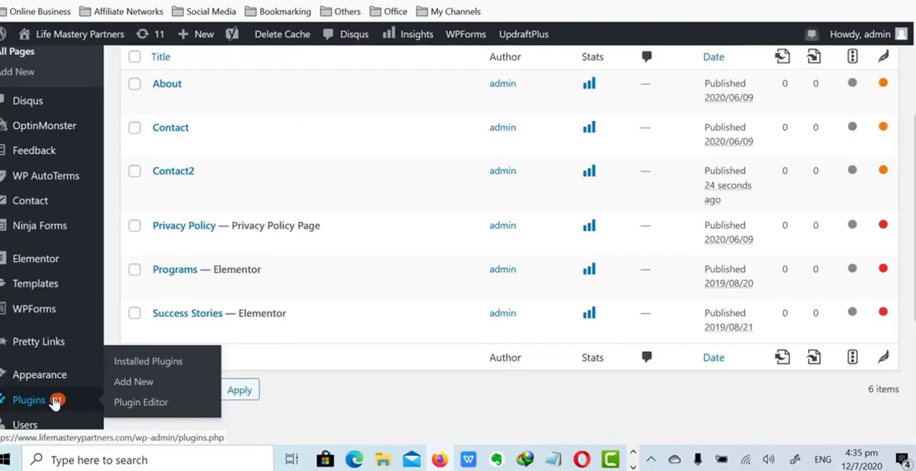
click(29, 400)
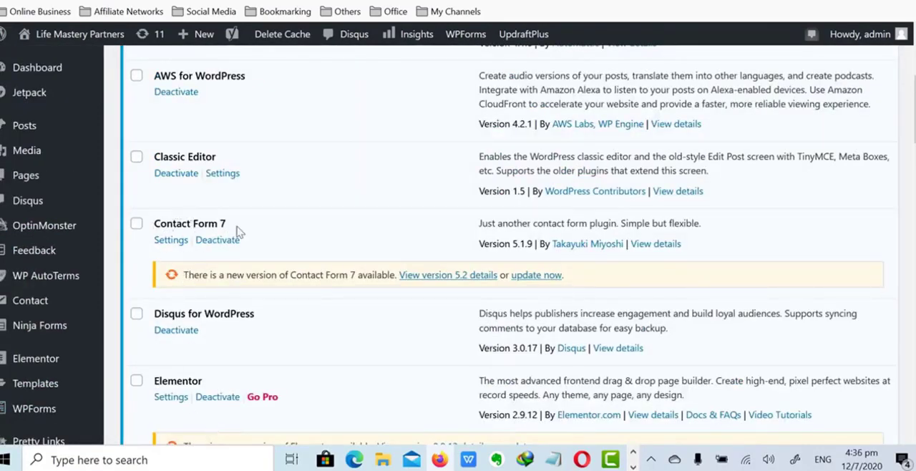
click(172, 240)
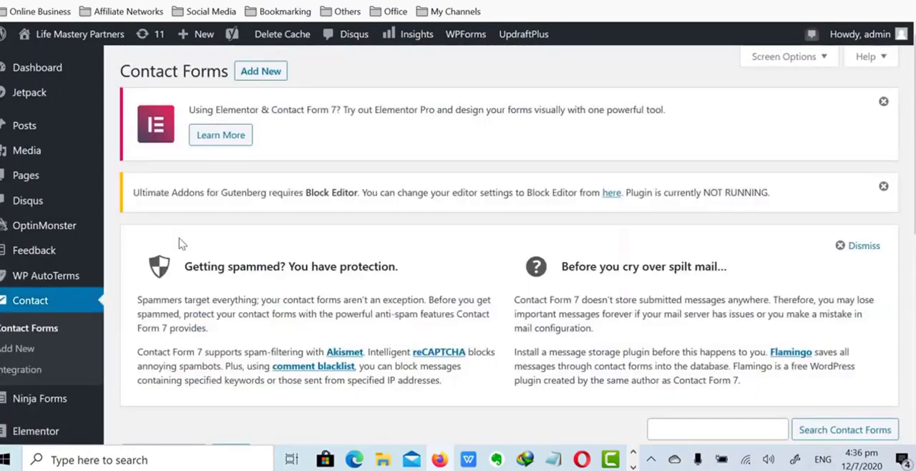
click(261, 73)
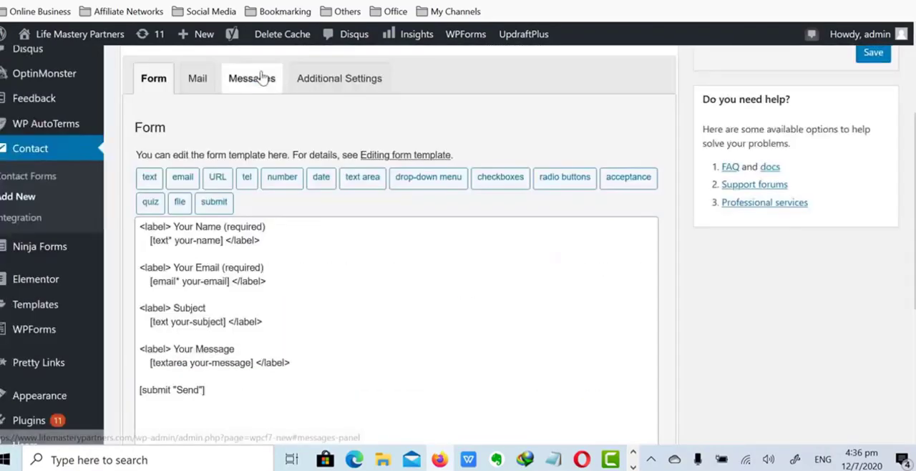
Replace the "Your Name" label in the form template with the site owner's first name
drag(173, 227, 221, 228)
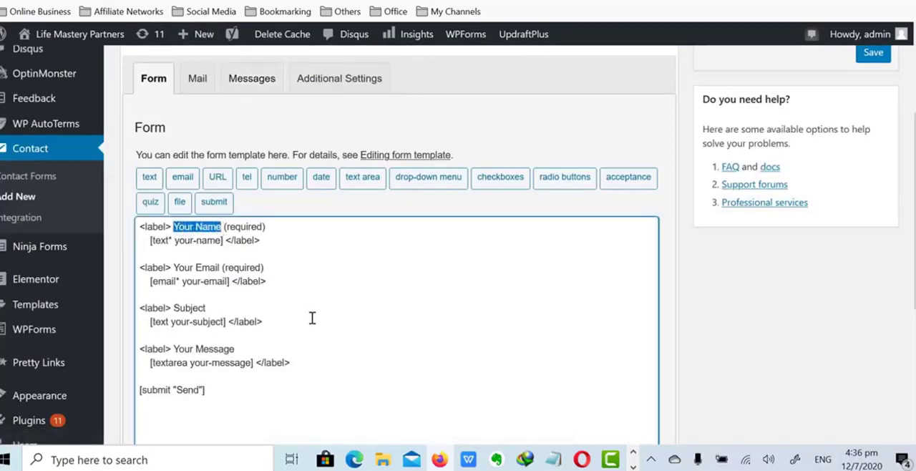
text(Jef)
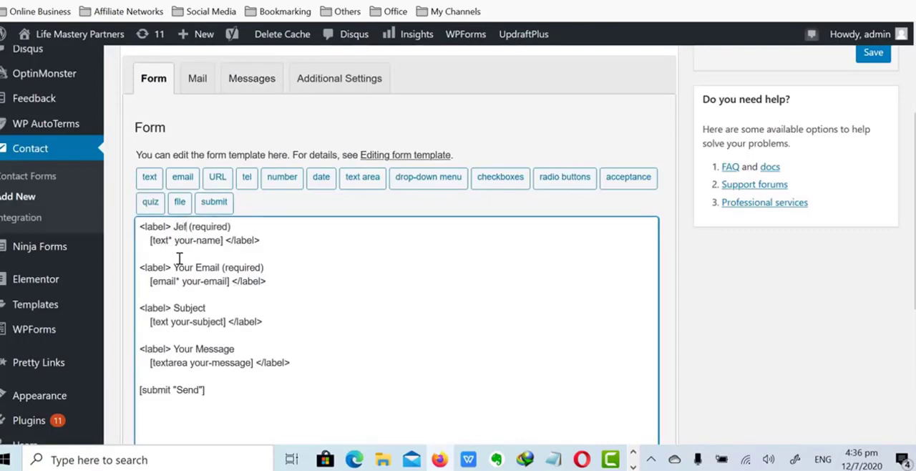
Replace the "Your Email" label in the form template with a contact e-mail address
drag(174, 267, 227, 268)
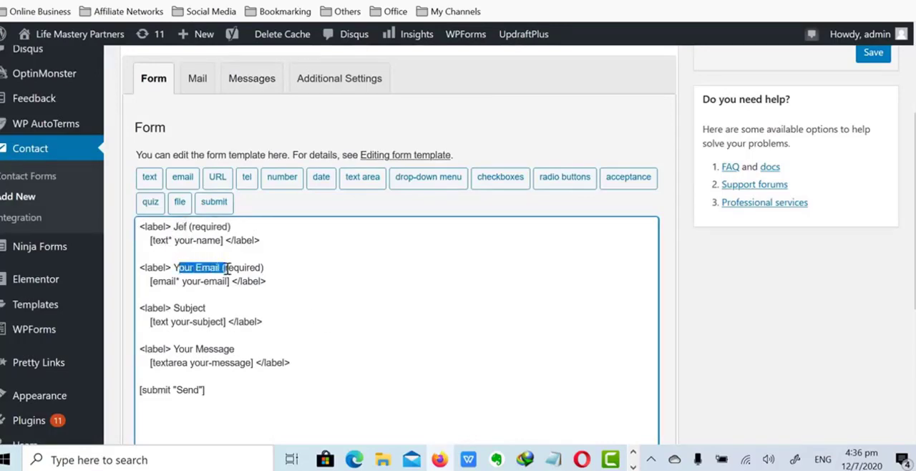
key(BackSpace)
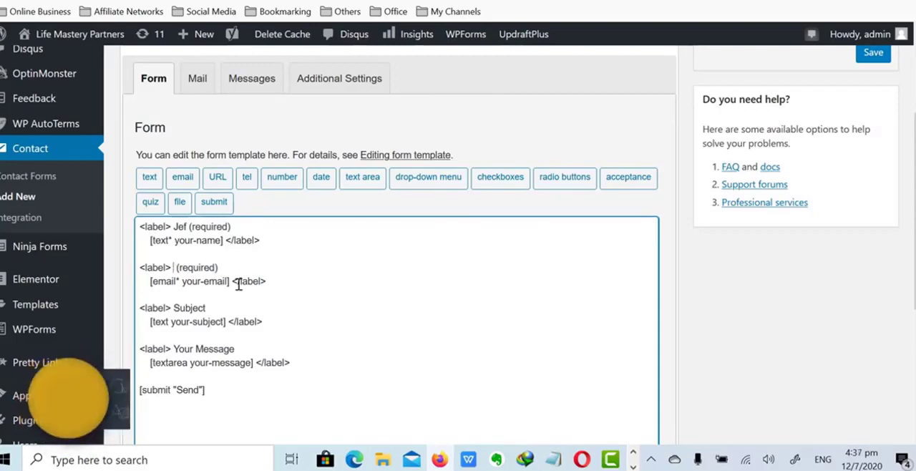
text(xxx@)
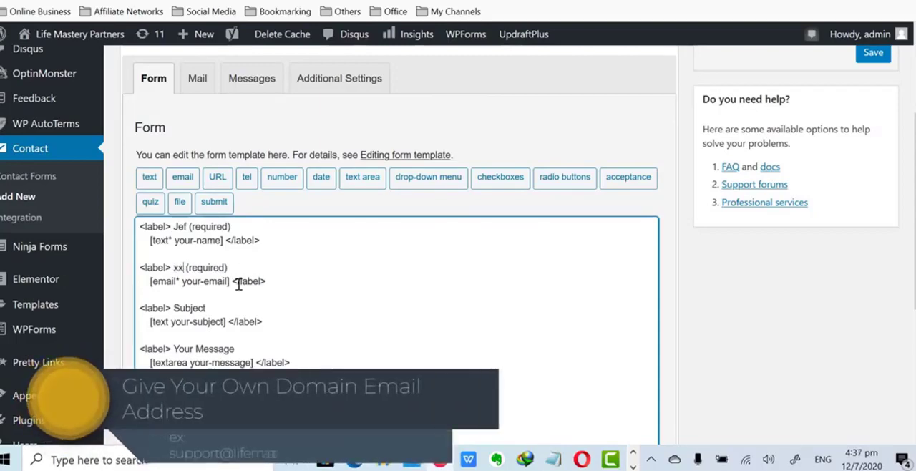
text(gma)
key(BackSpace)
key(BackSpace)
key(BackSpace)
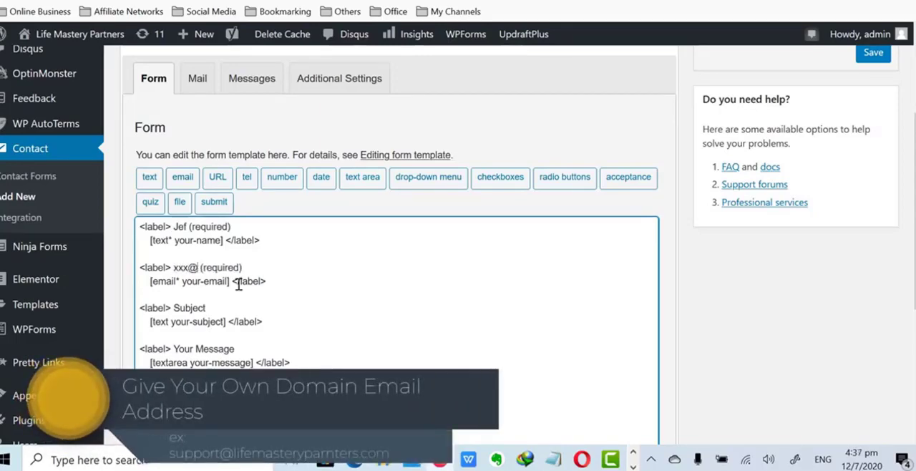
text(pr)
key(BackSpace)
key(BackSpace)
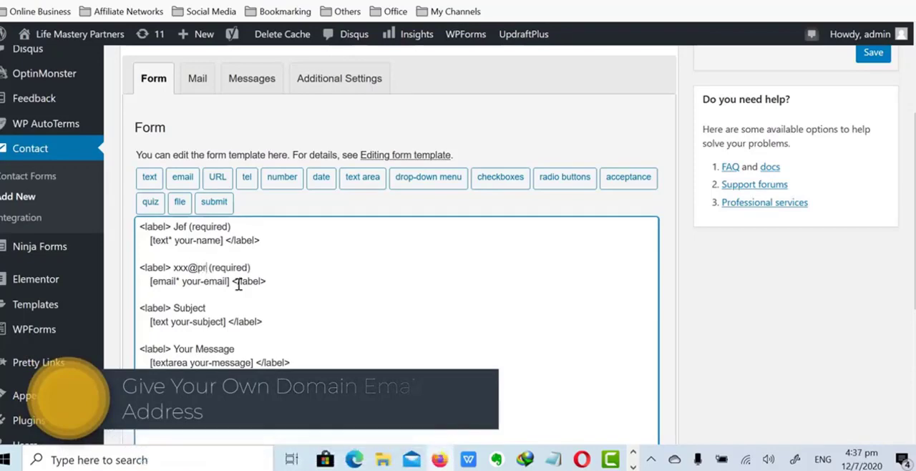
text(abc.com)
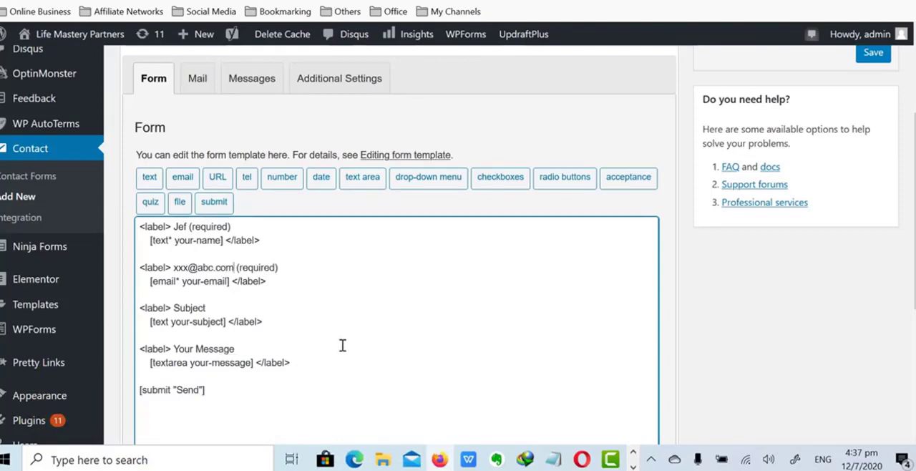
Title the new contact form "Contact Form2" and save it
scroll(354, 345, up, 3)
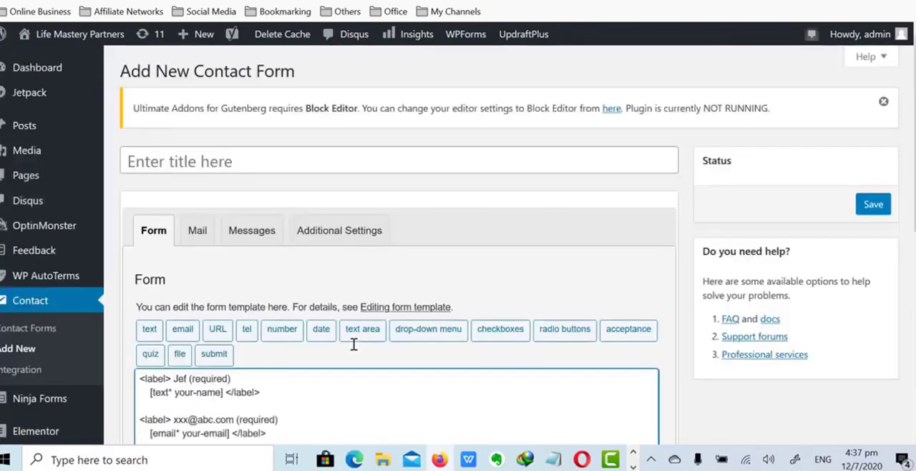
click(222, 157)
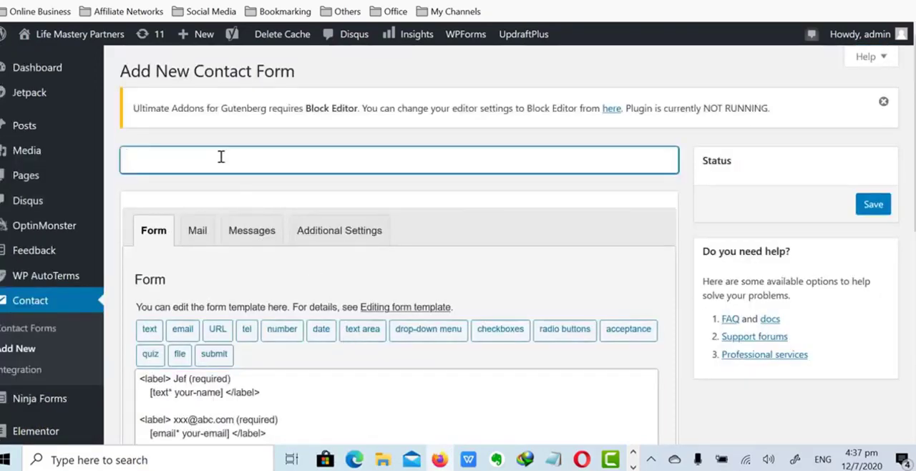
text(Contract)
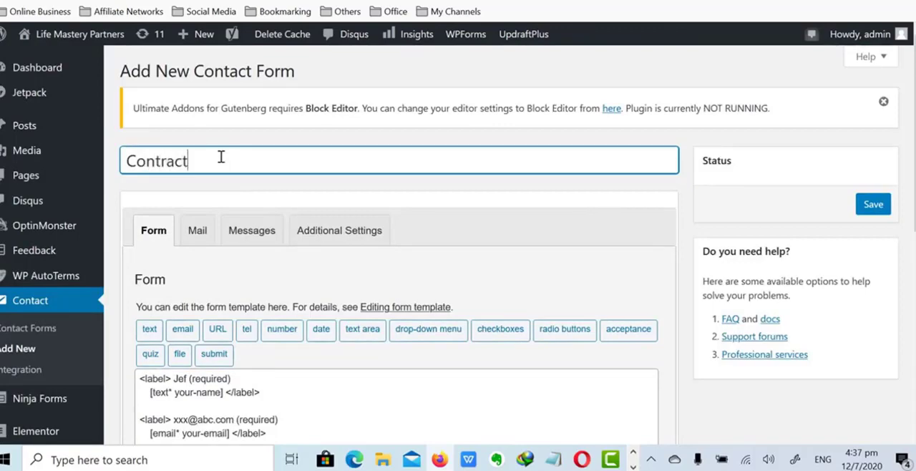
key(BackSpace)
key(BackSpace)
key(BackSpace)
text(act Form)
scroll(176, 164, down, 15)
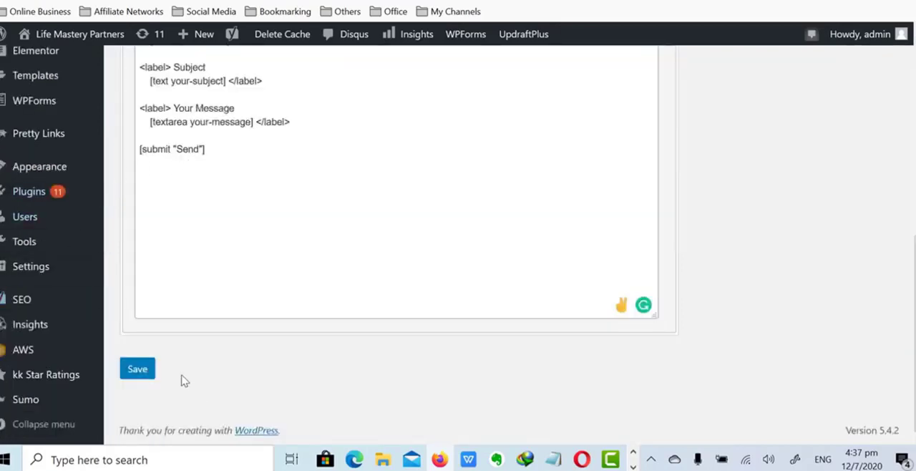
click(137, 369)
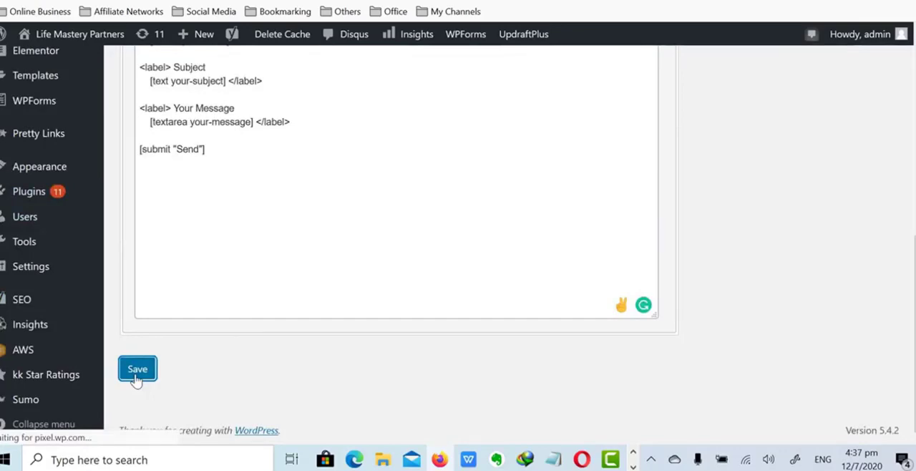
Copy the Contact Form2 shortcode and open the Contact2 page for editing
scroll(429, 269, down, 3)
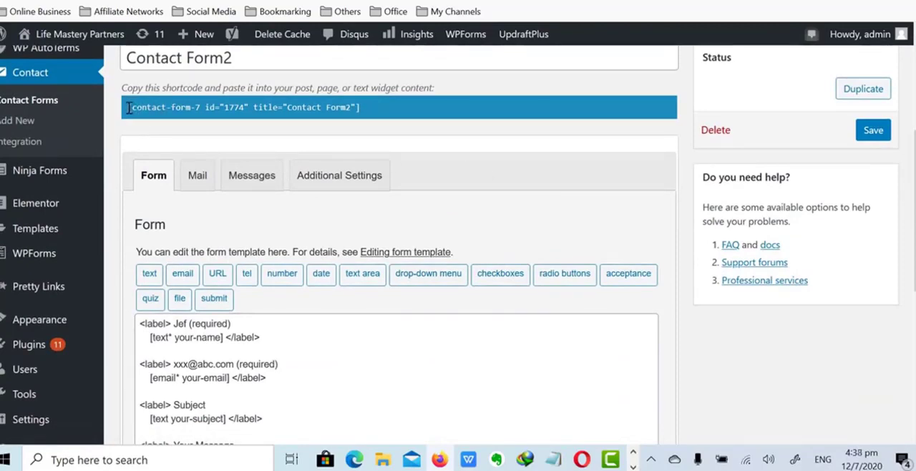
drag(126, 107, 380, 122)
key(ctrl+c)
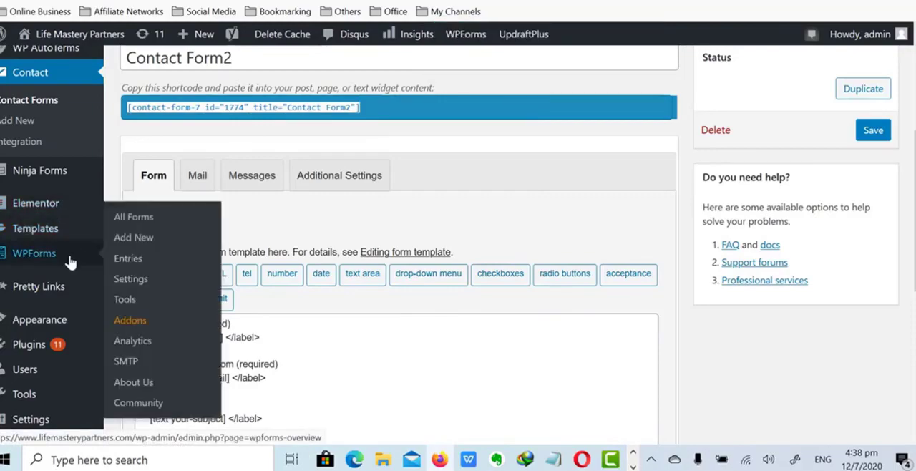
scroll(72, 252, down, 1)
scroll(71, 250, down, 2)
scroll(71, 250, up, 5)
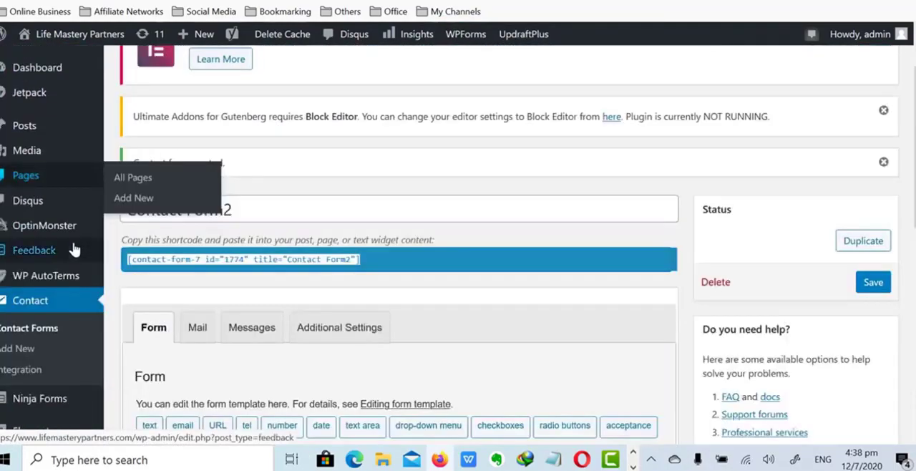
mouse_move(41, 185)
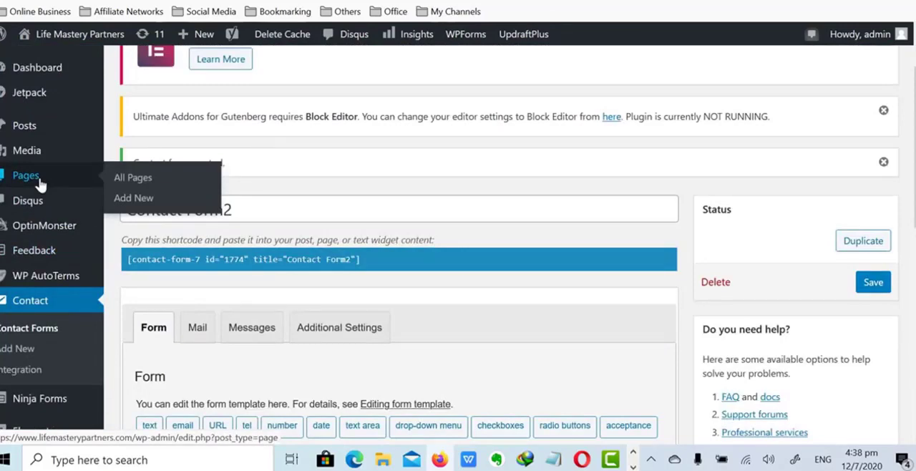
click(41, 185)
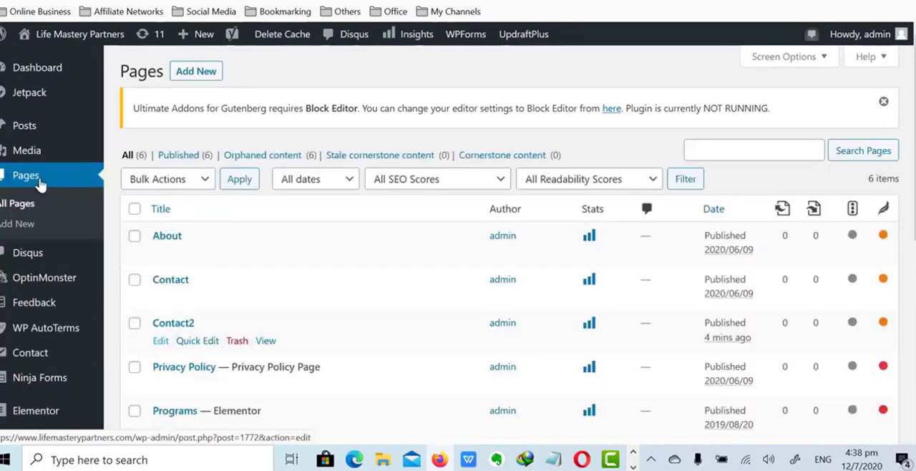
click(161, 346)
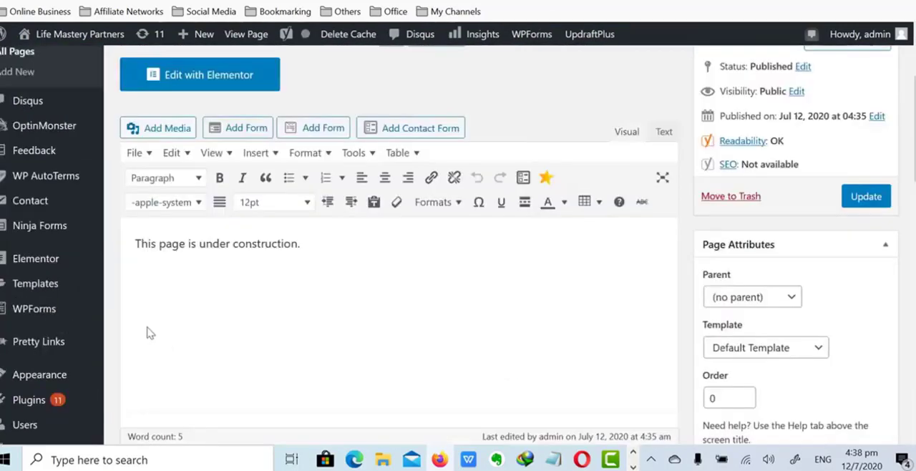
Replace the "This page is under construction." text on the Contact2 page with the copied shortcode and update the page
drag(270, 245, 94, 242)
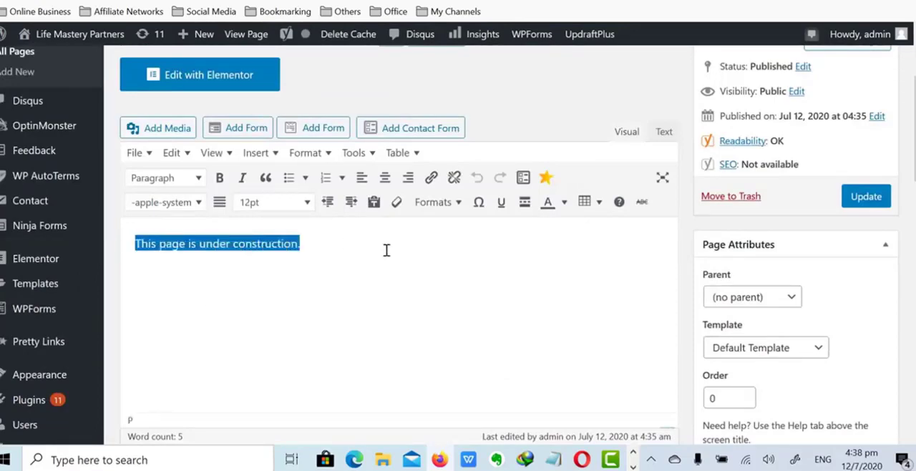
key(ctrl+v)
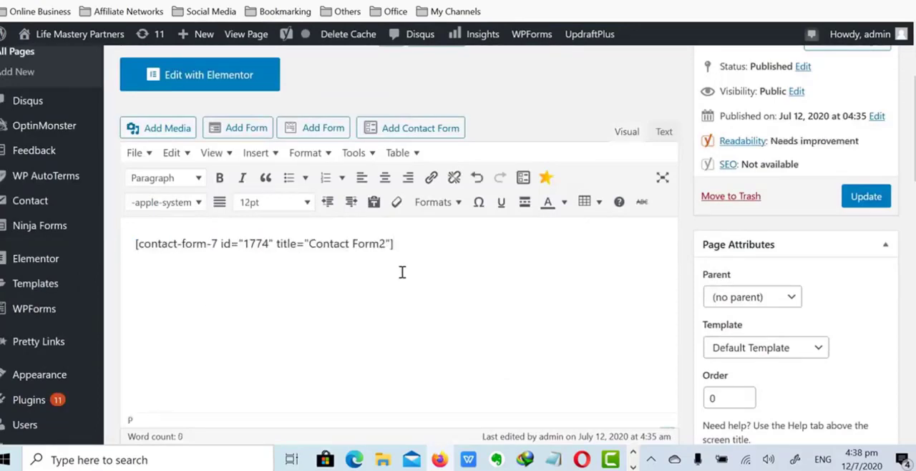
click(870, 200)
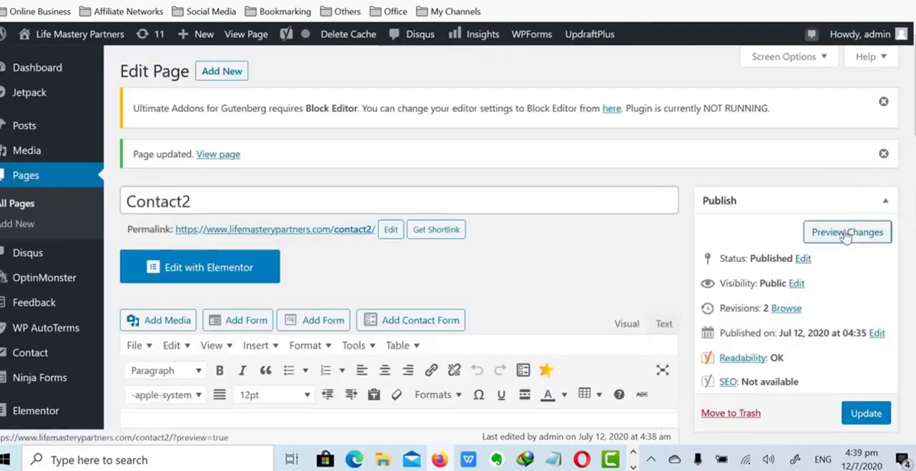
Preview the Contact2 page and look over its contact form
click(847, 237)
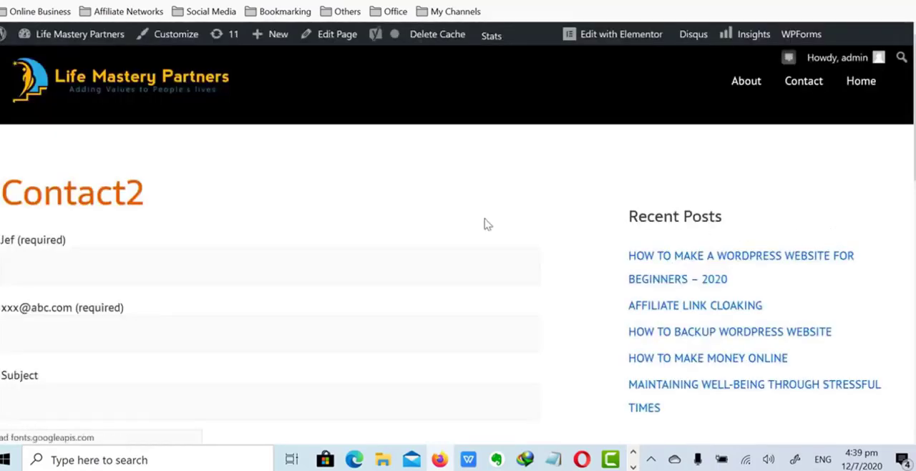
scroll(258, 243, down, 3)
scroll(199, 209, up, 1)
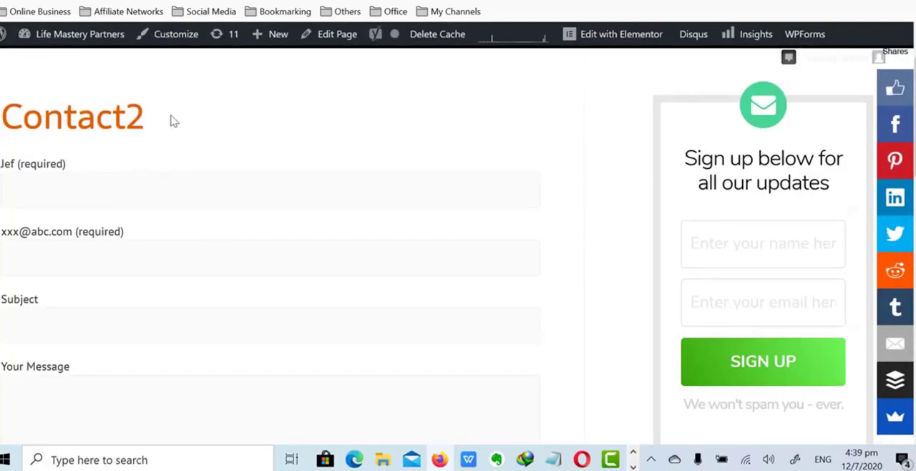
scroll(171, 122, down, 5)
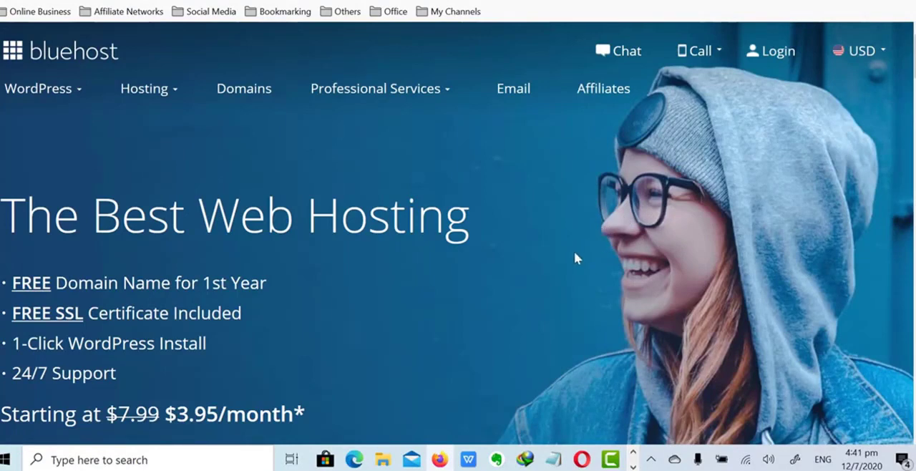
Open the Bluehost support chat and identify as an existing customer with the customer's name and domain
click(626, 56)
click(97, 119)
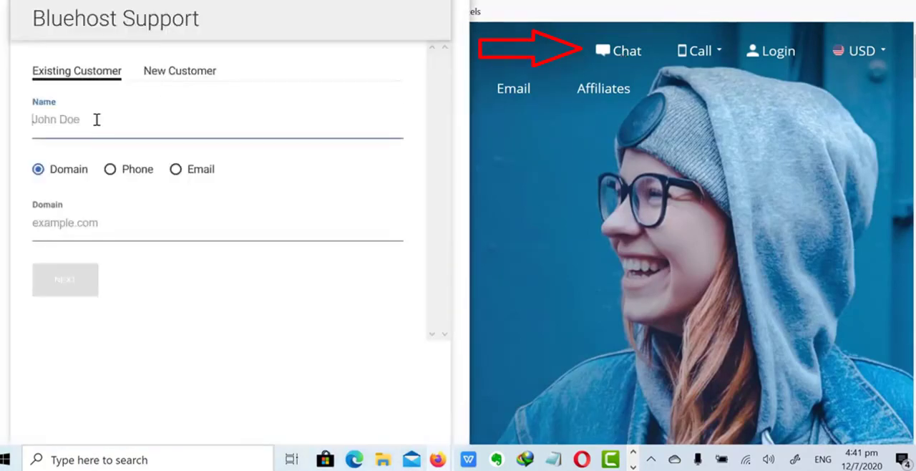
text(Jef)
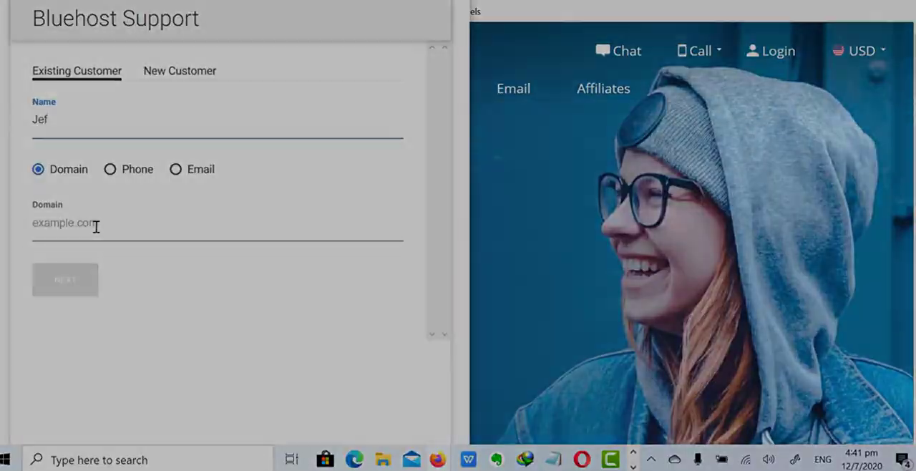
click(96, 226)
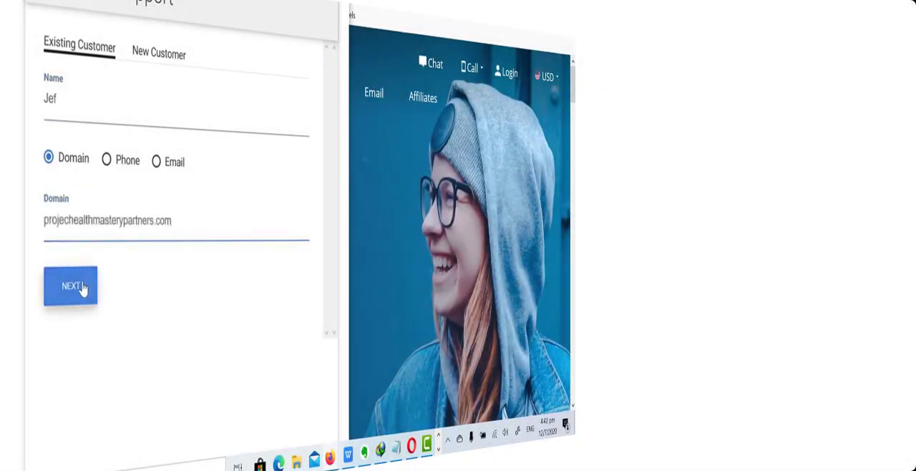
click(82, 288)
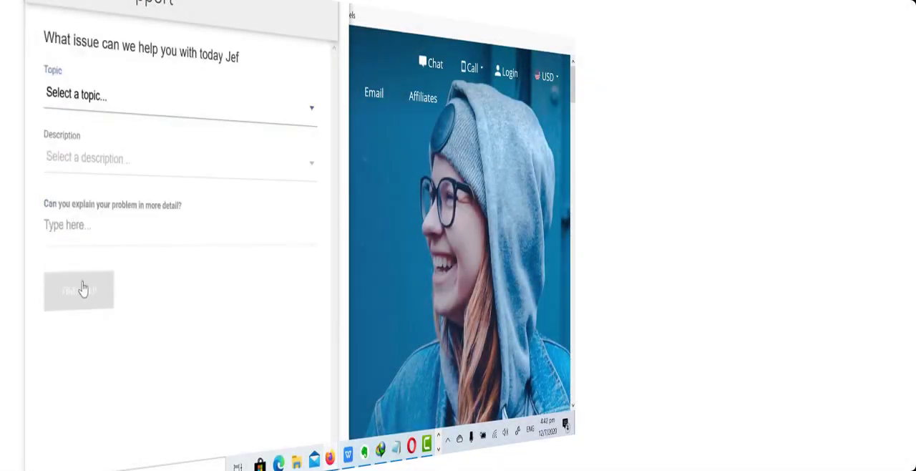
Set the support request's topic to Tech Support and its description to Website Issues
click(90, 100)
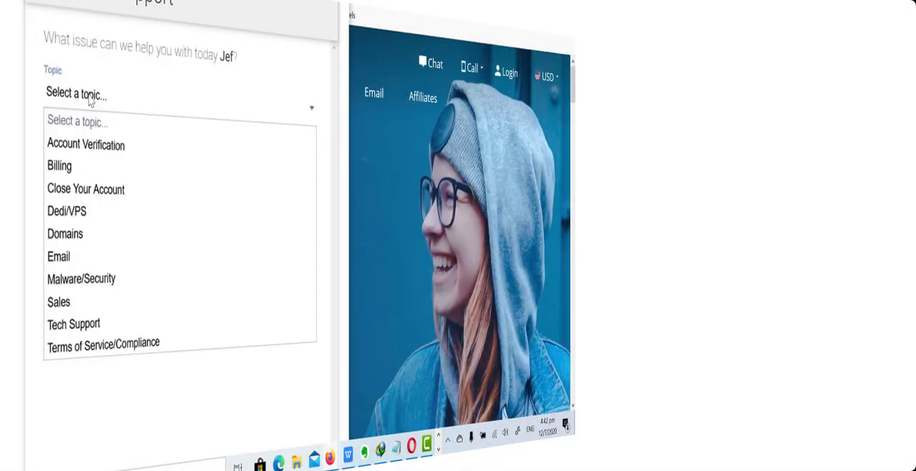
click(163, 172)
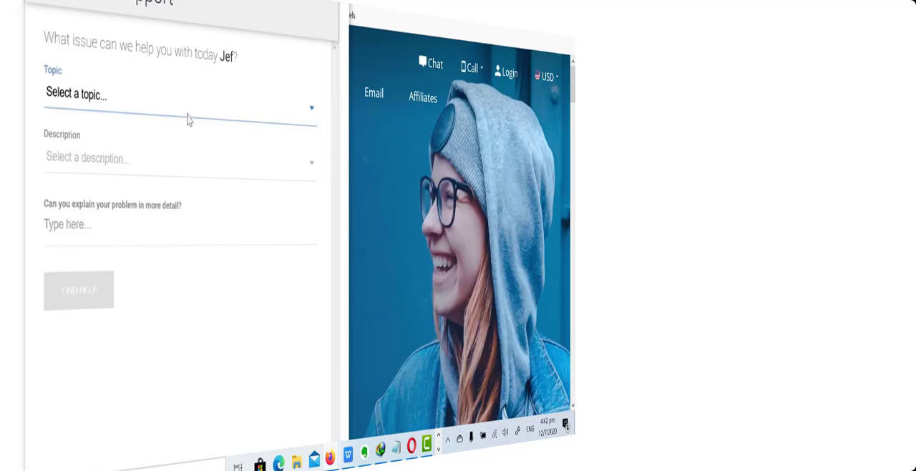
click(150, 104)
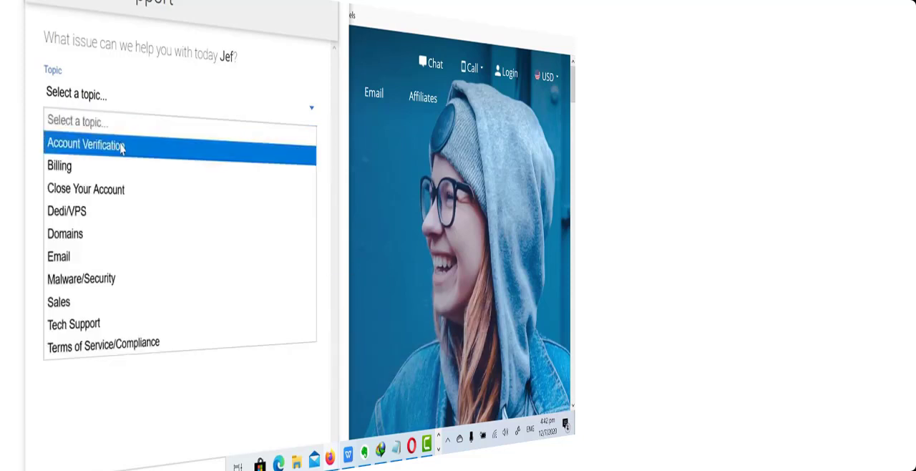
click(87, 326)
click(124, 167)
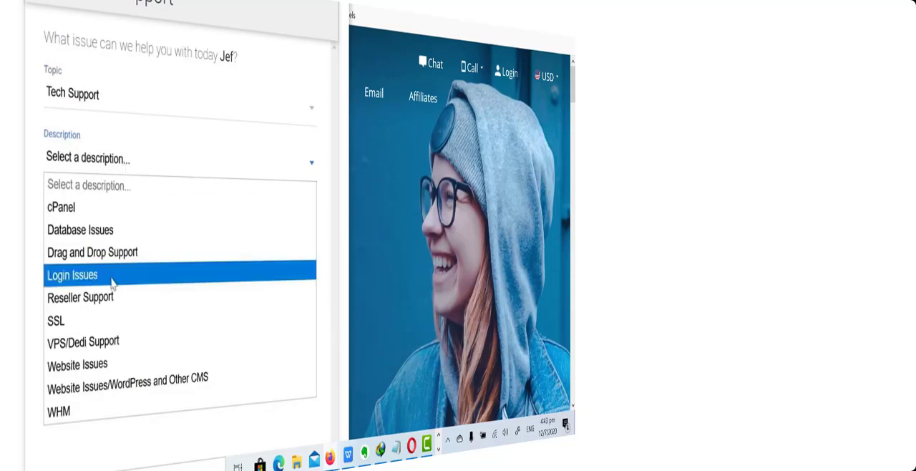
click(89, 364)
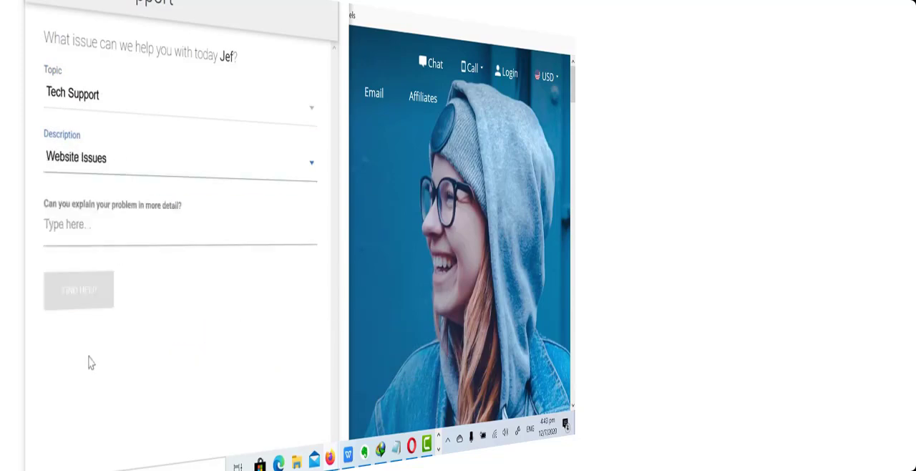
Explain the problem as "Need wordpress login" and submit the support request to find help
click(127, 237)
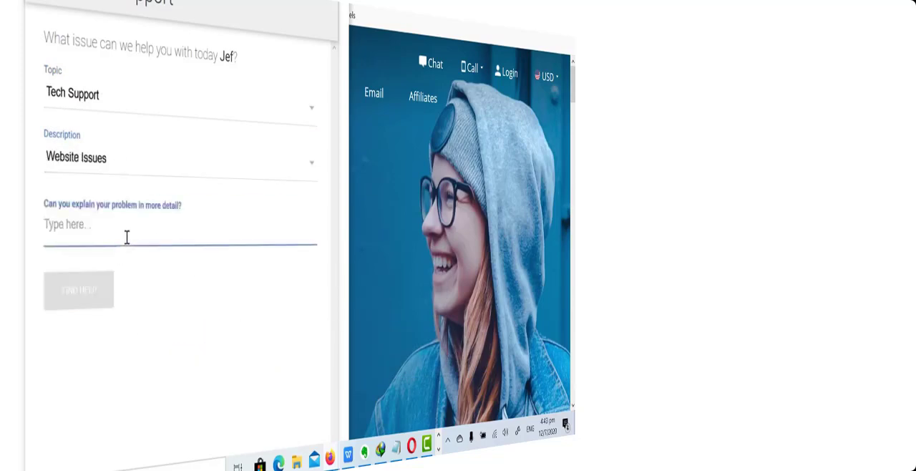
text(Need )
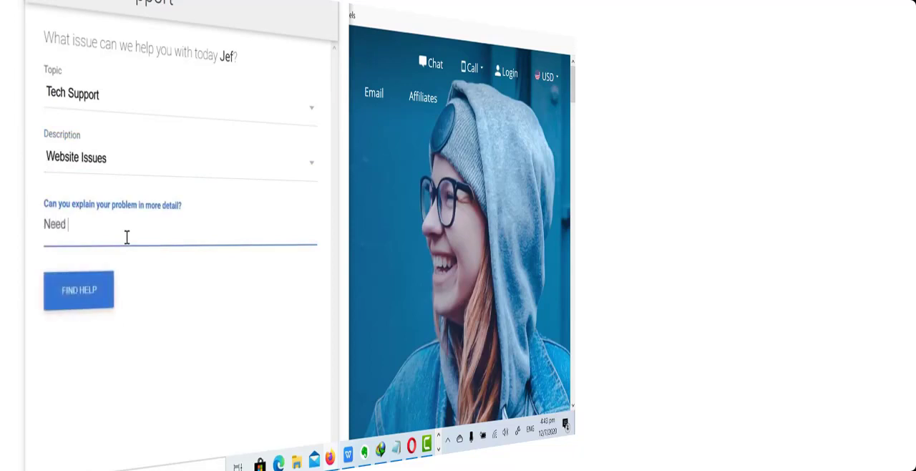
text(wordpress login)
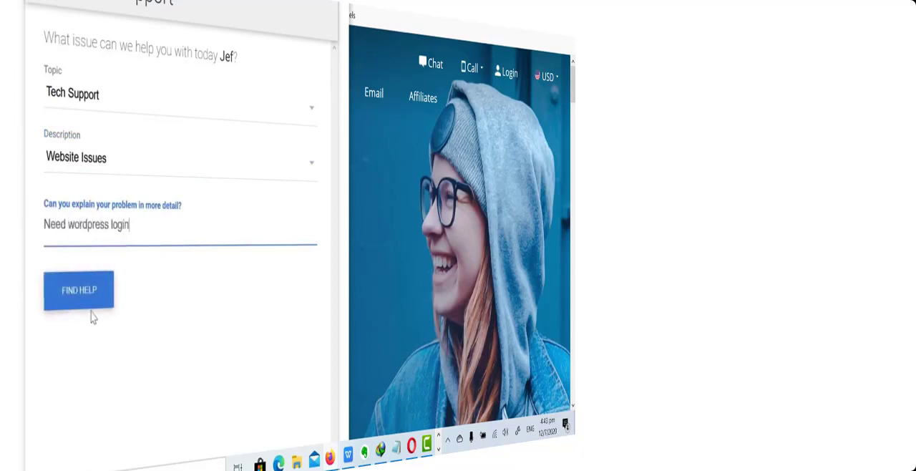
click(96, 294)
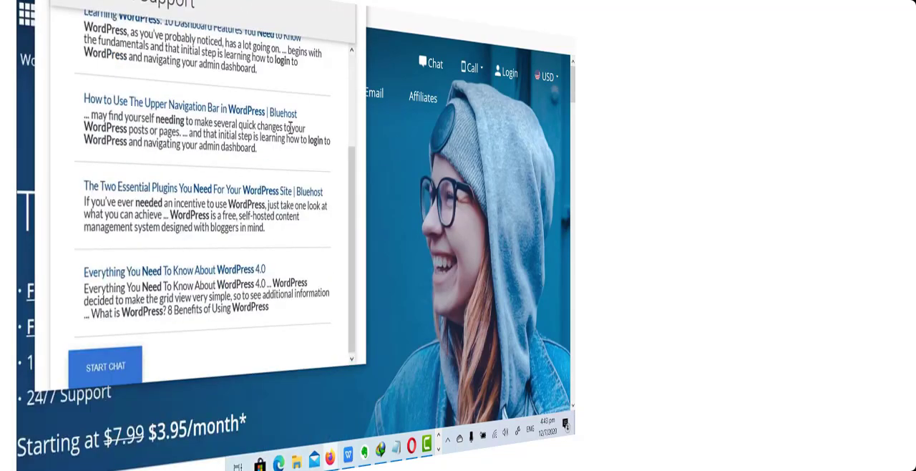
Start the live chat with Bluehost support and send the agent a short greeting
click(105, 367)
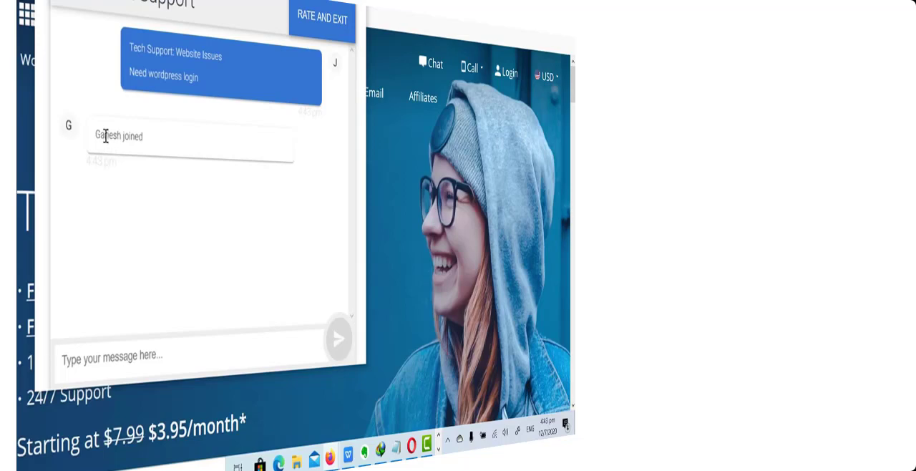
click(126, 364)
text(Hi I)
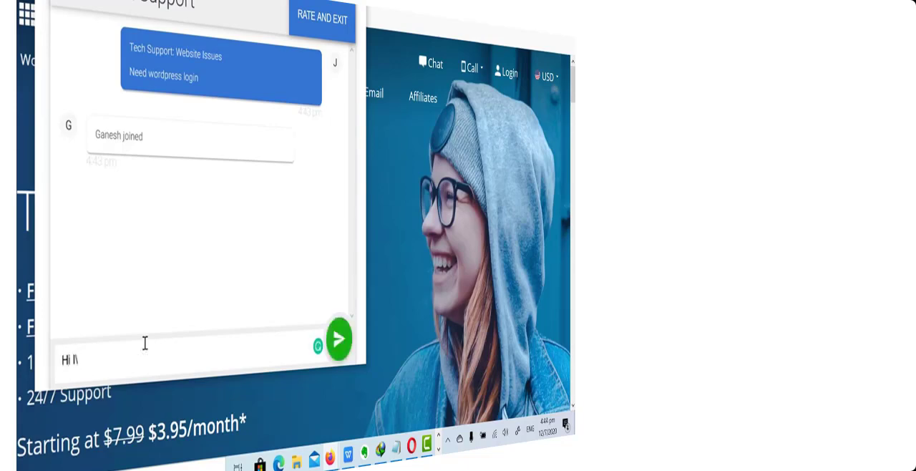
key(Return)
Send the support agent the message "I need wordpress credentials"
text(I nee)
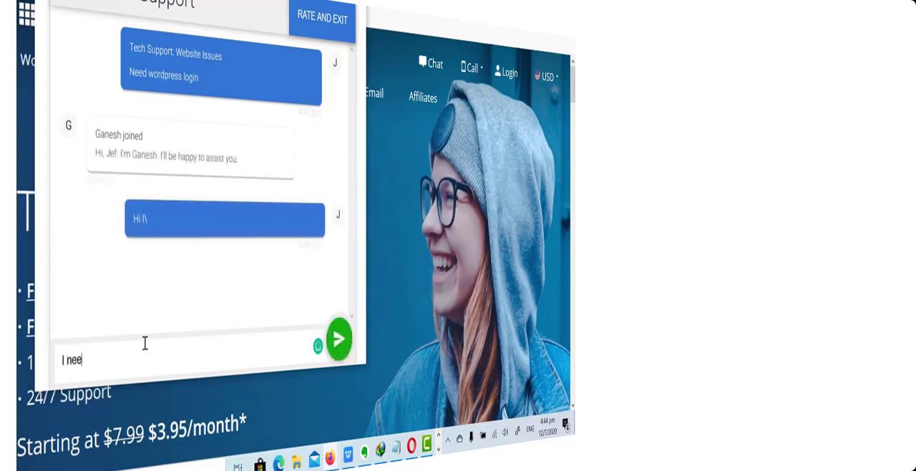
text(d wordpress)
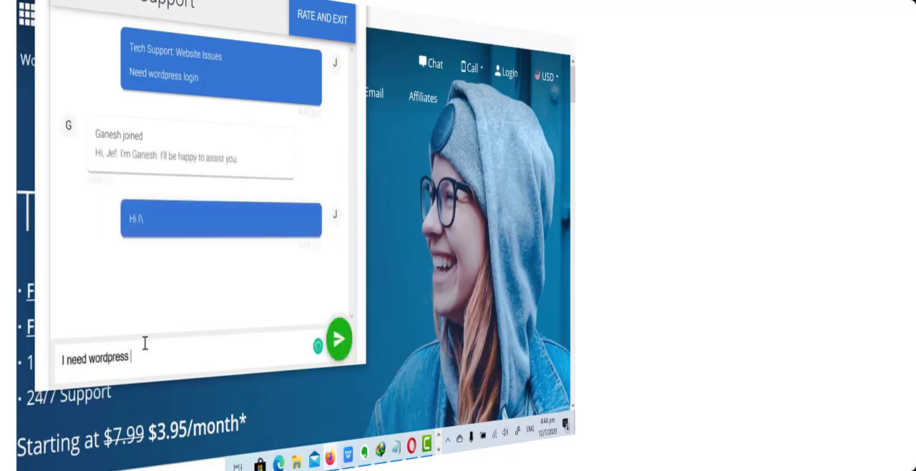
text( credentials)
key(Return)
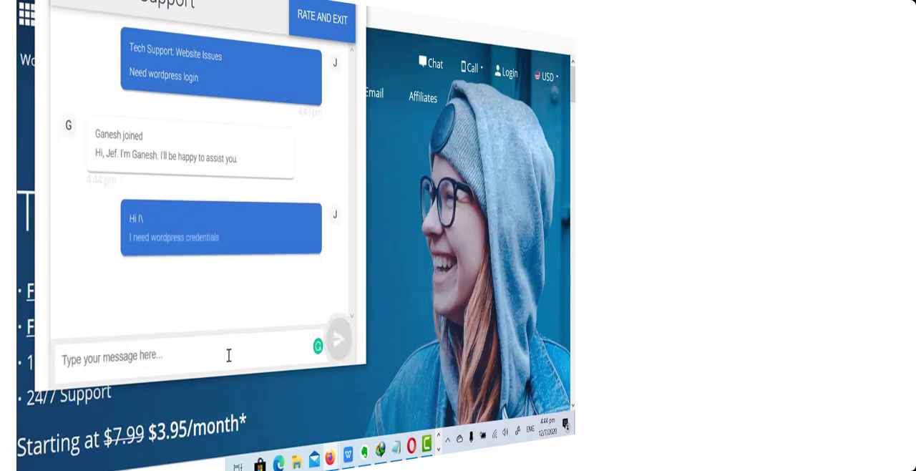